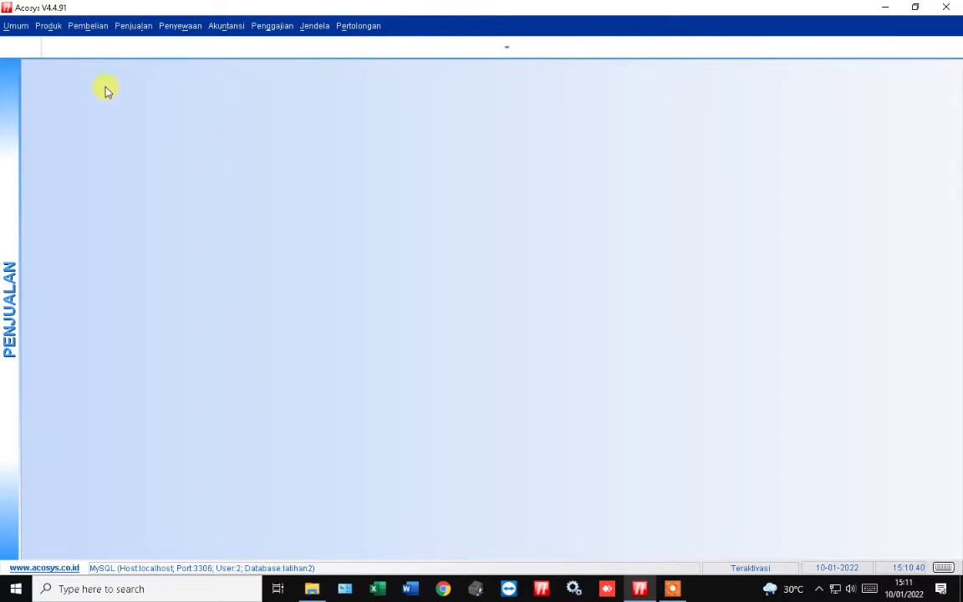
Open the product list and rename product group 21 to MAKANAN and group 22 to MINUMAN.
click(49, 26)
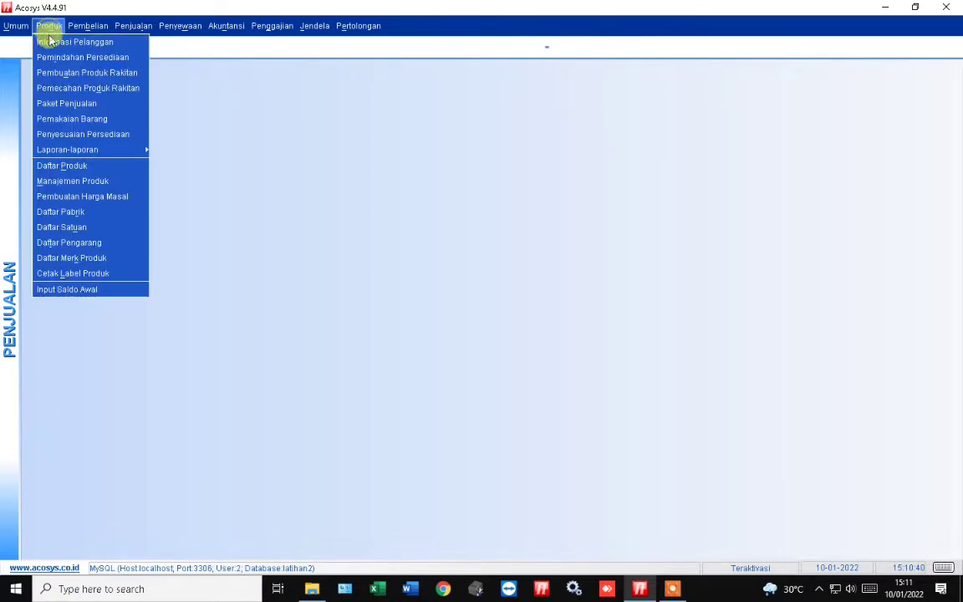
click(67, 168)
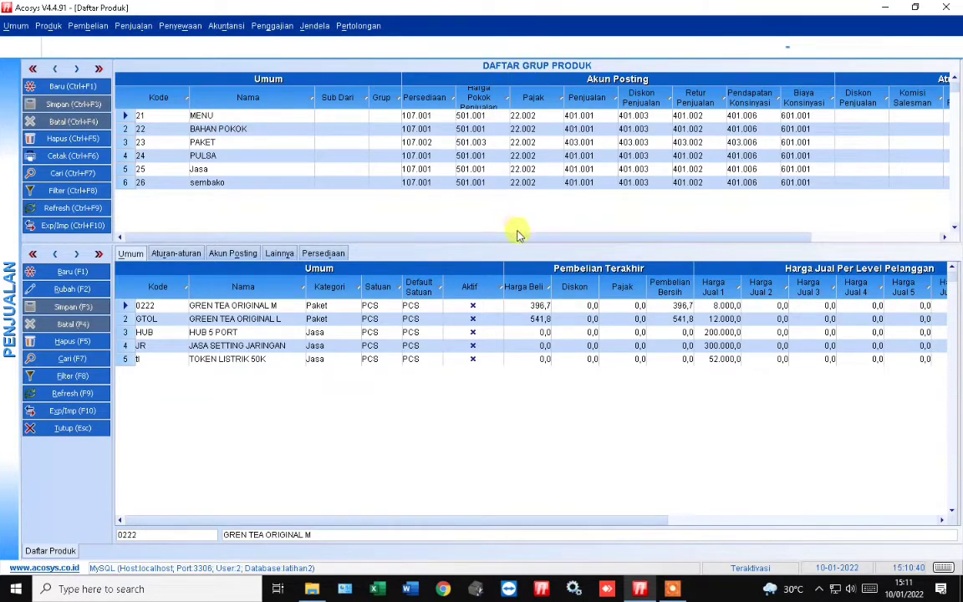
click(230, 117)
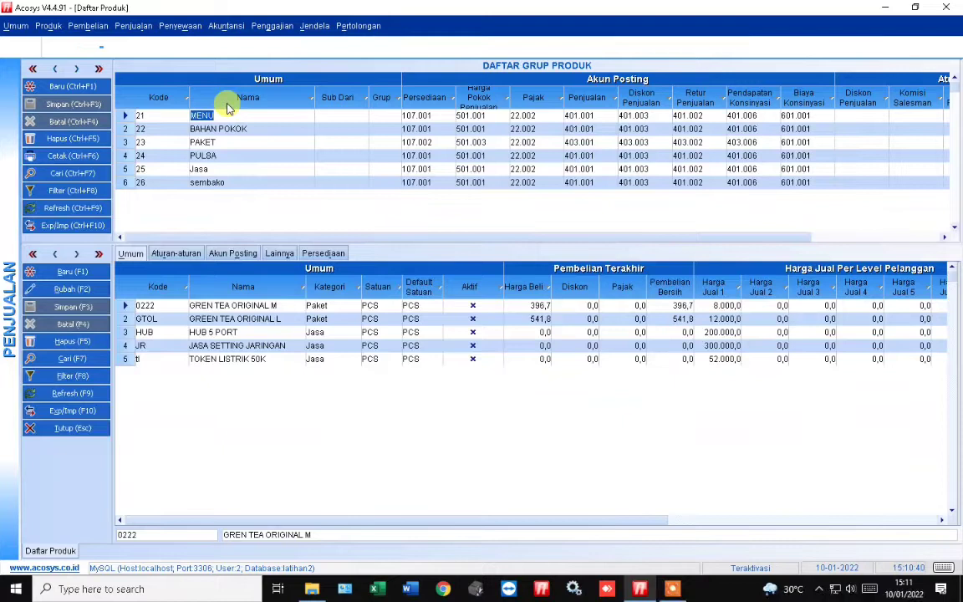
text(MAK)
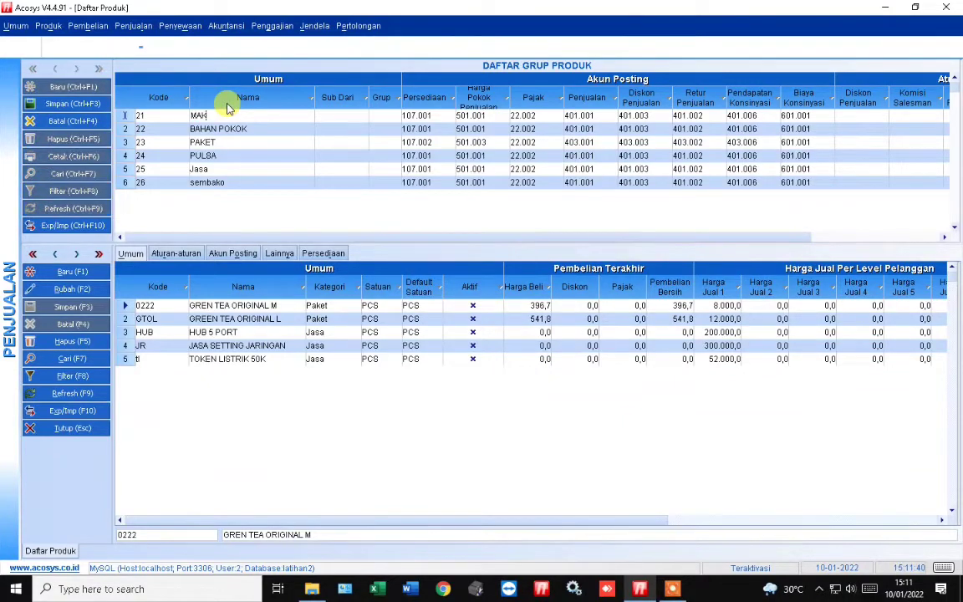
text(ANAN)
key(Down)
text(MINU)
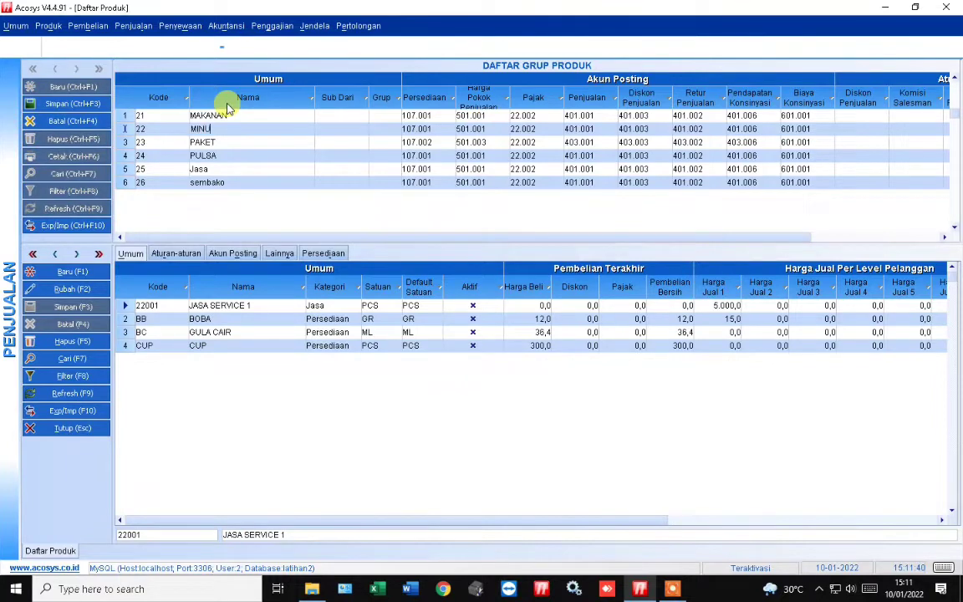
text(MAN)
key(Down)
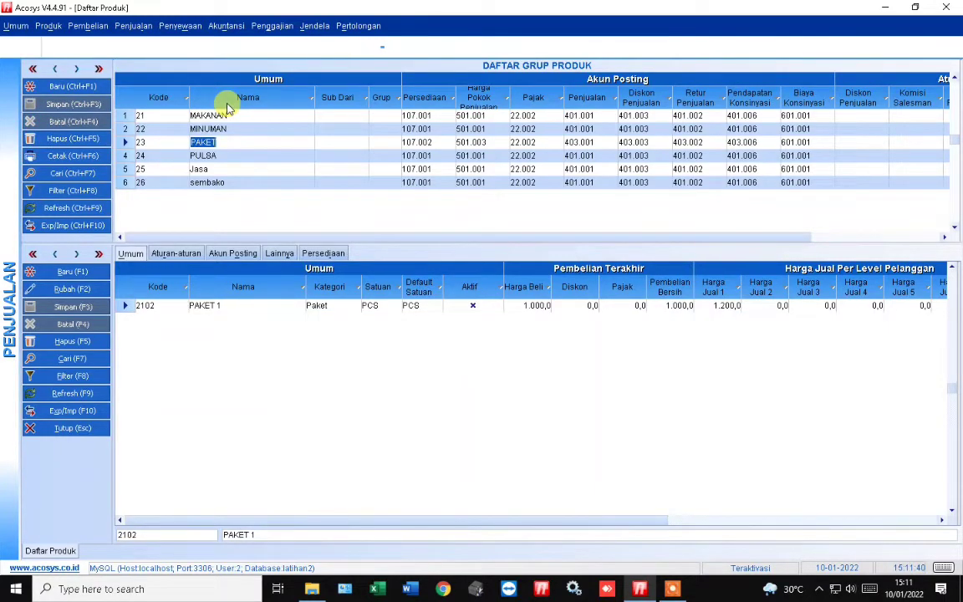
Rename product group 23 to SEMBAKO, group 25 to UMUM and group 26 to LAIN2.
text(SEMBAKO)
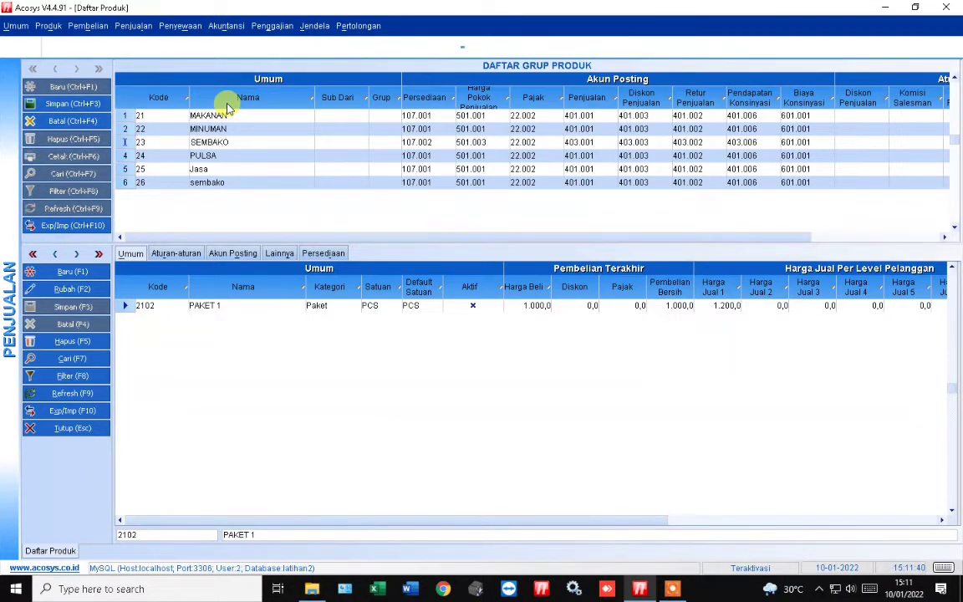
key(Down)
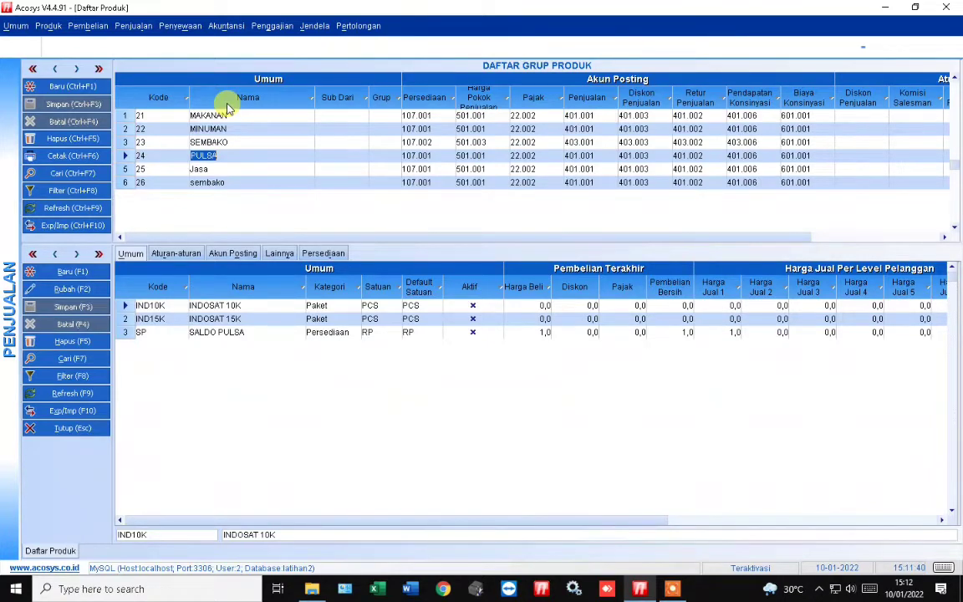
key(Down)
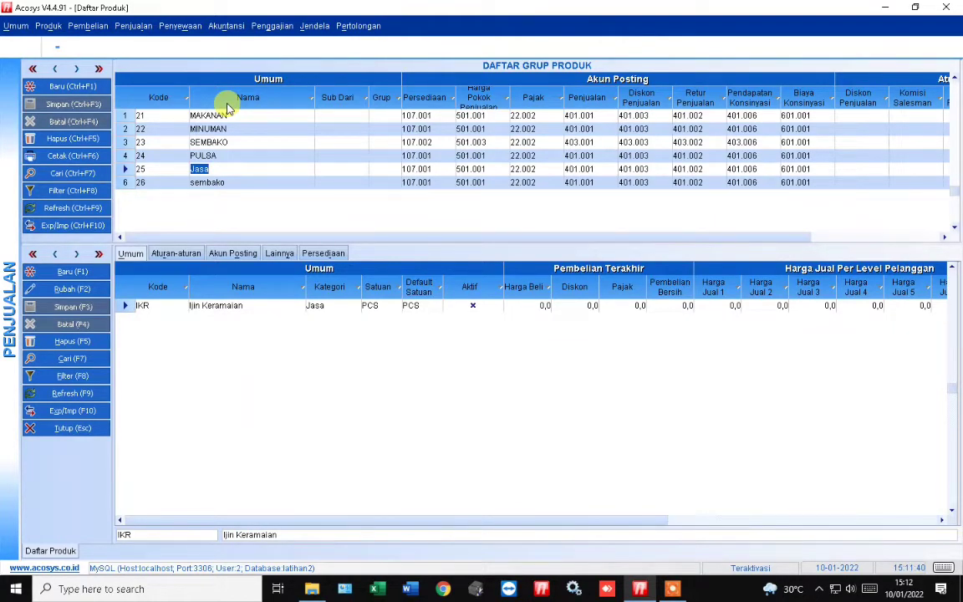
text(UMUM)
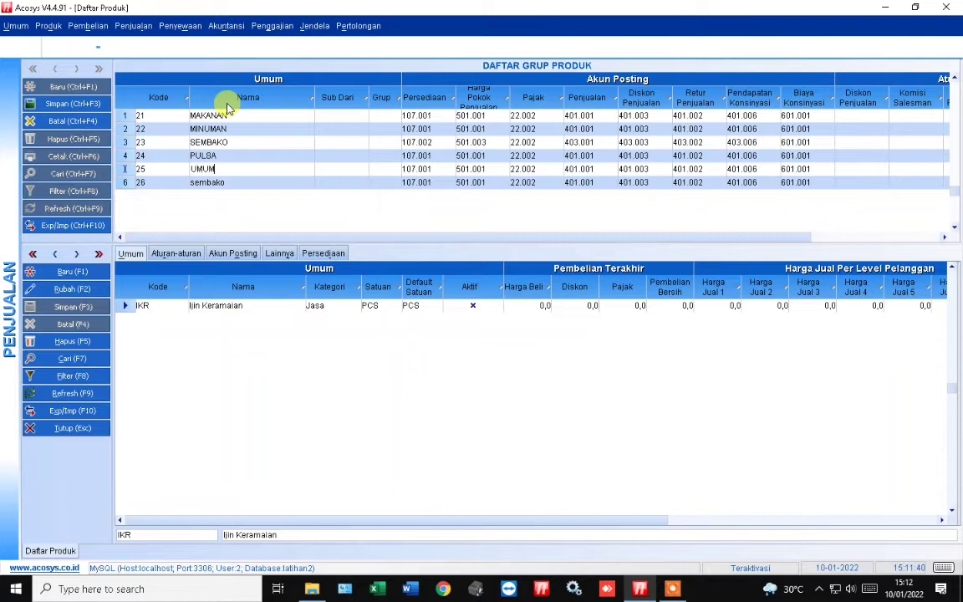
key(Return)
text(LAIN)
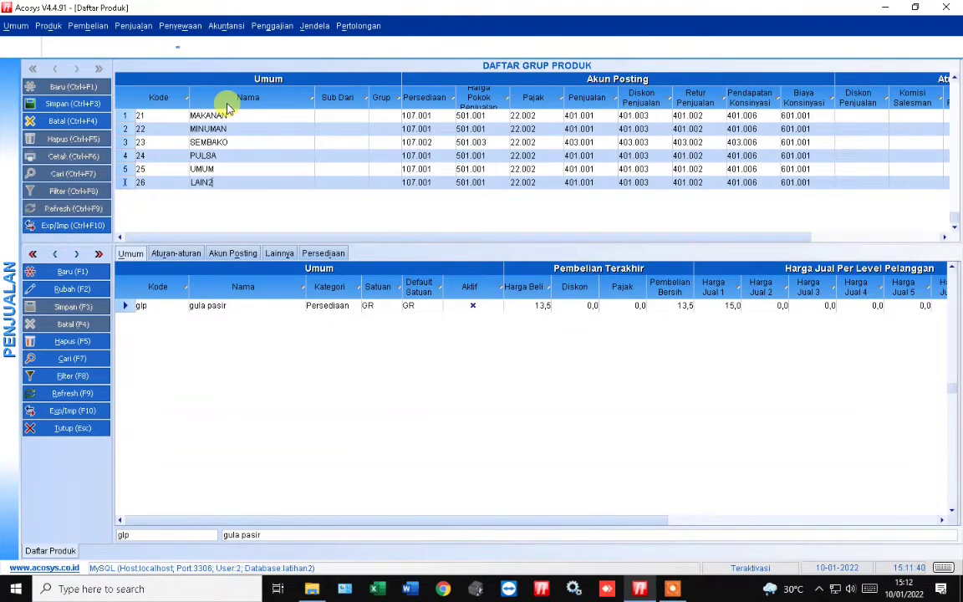
text(2)
key(Up)
Look through the renamed product groups and the products listed under them, finishing on LAIN2.
key(Up)
key(Up)
key(Up)
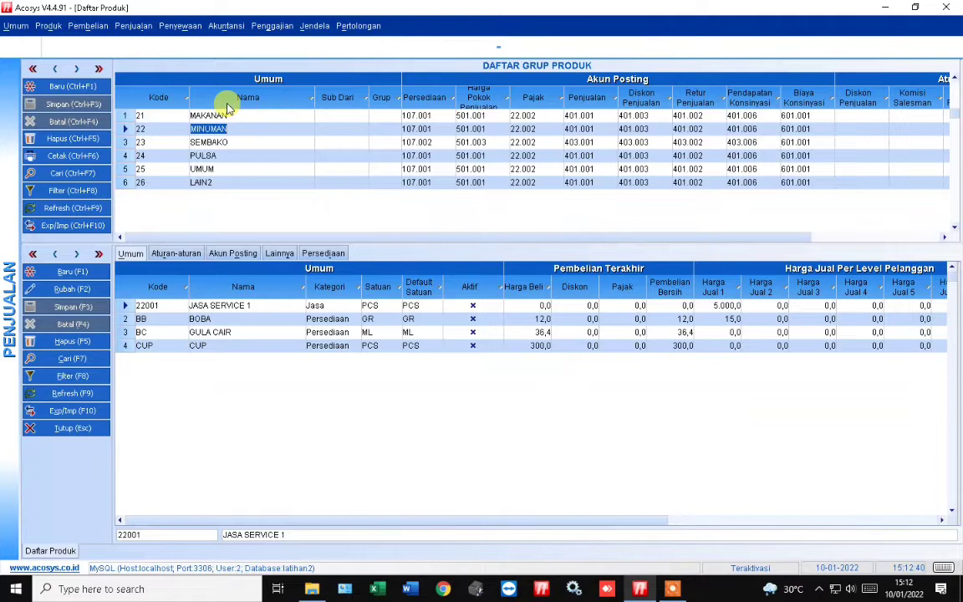
click(208, 116)
click(208, 129)
click(209, 142)
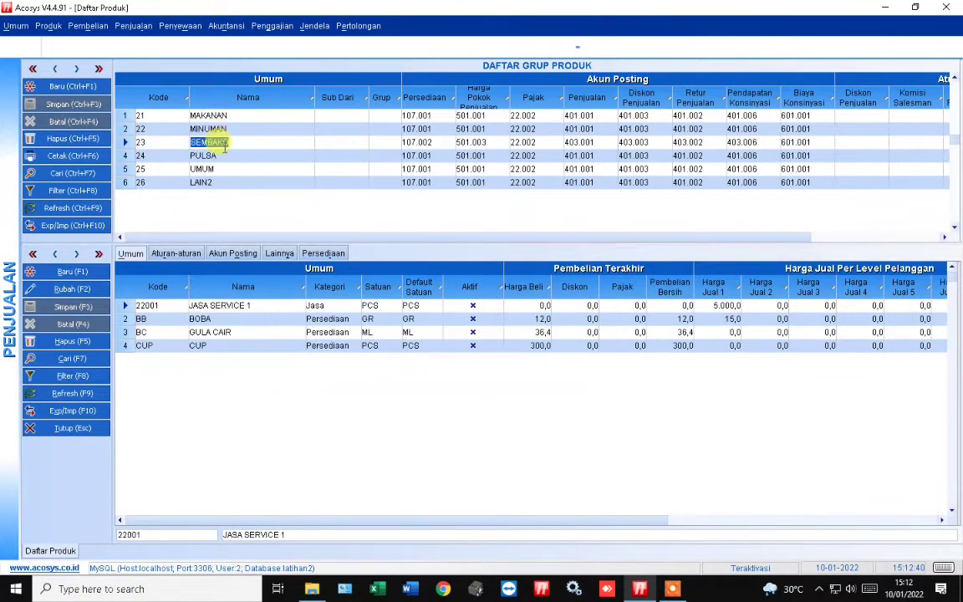
click(209, 129)
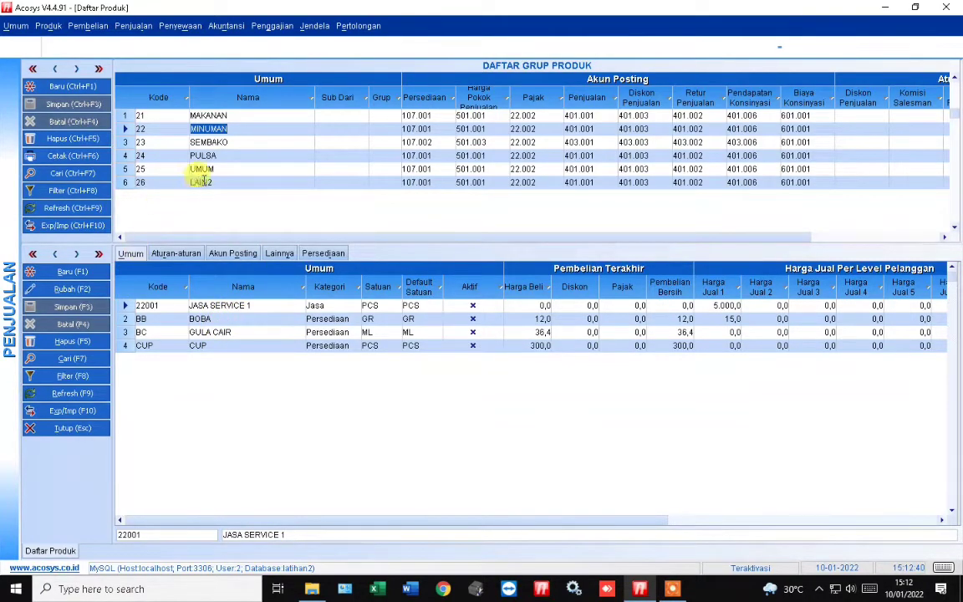
click(226, 168)
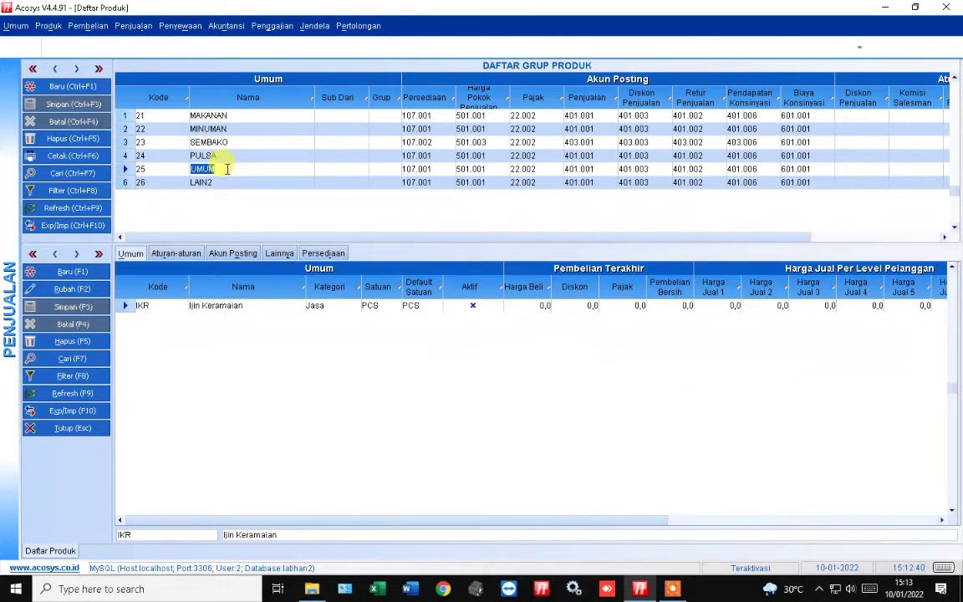
click(209, 182)
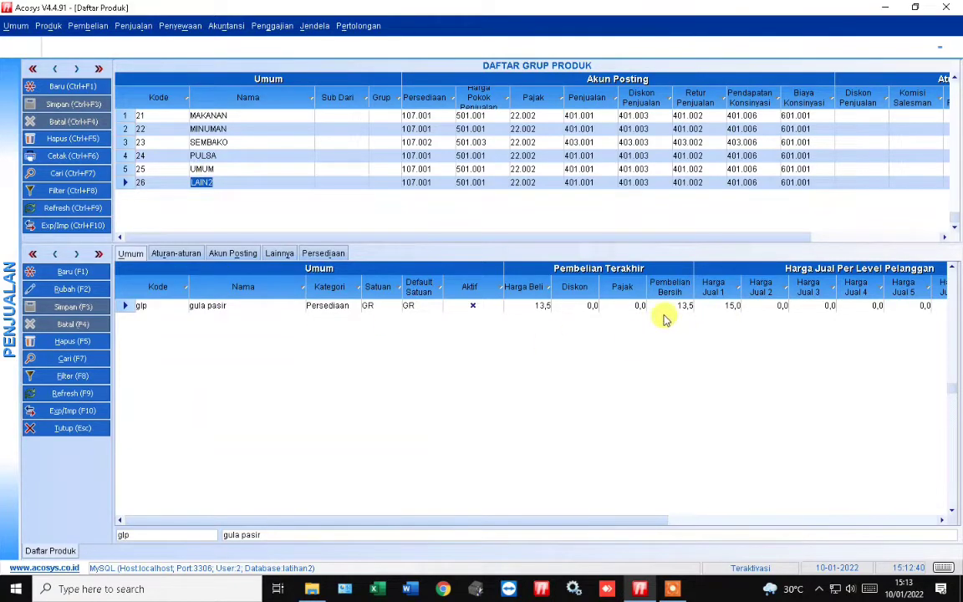
click(232, 169)
click(226, 182)
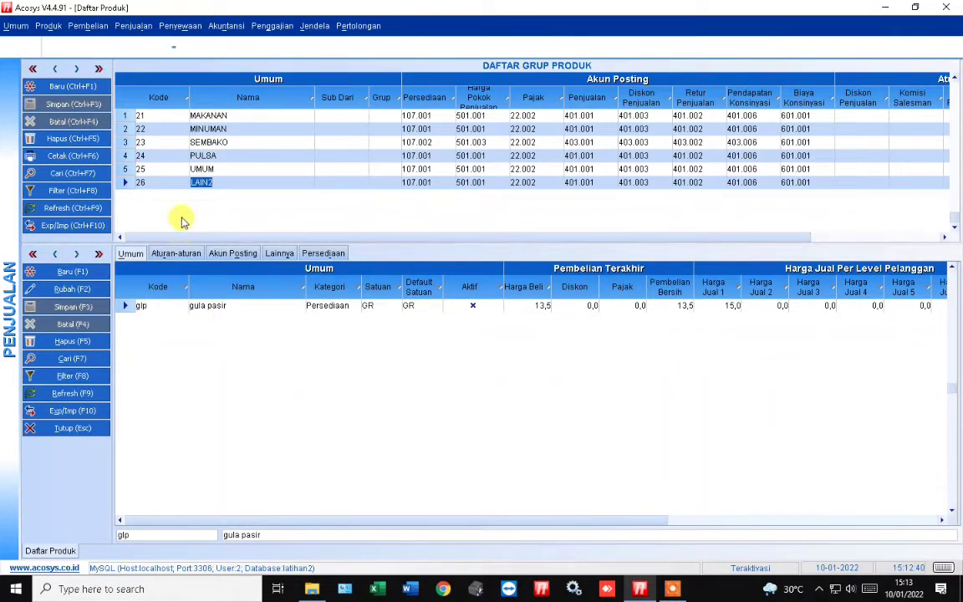
Widen the product code column and set the code of the gula pasir product in group LAIN2 to TPDUS12.
click(151, 306)
drag(188, 287, 221, 287)
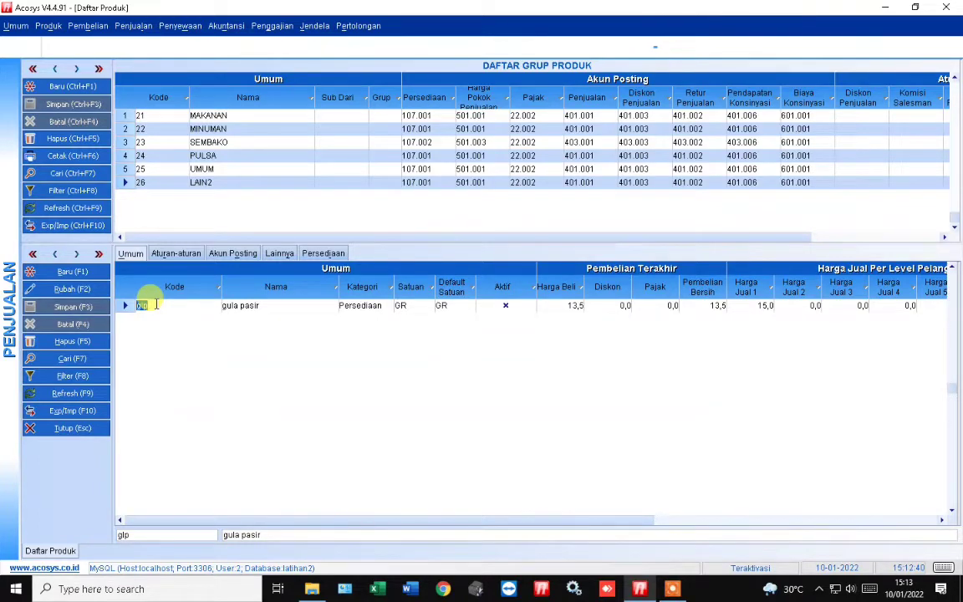
text(1)
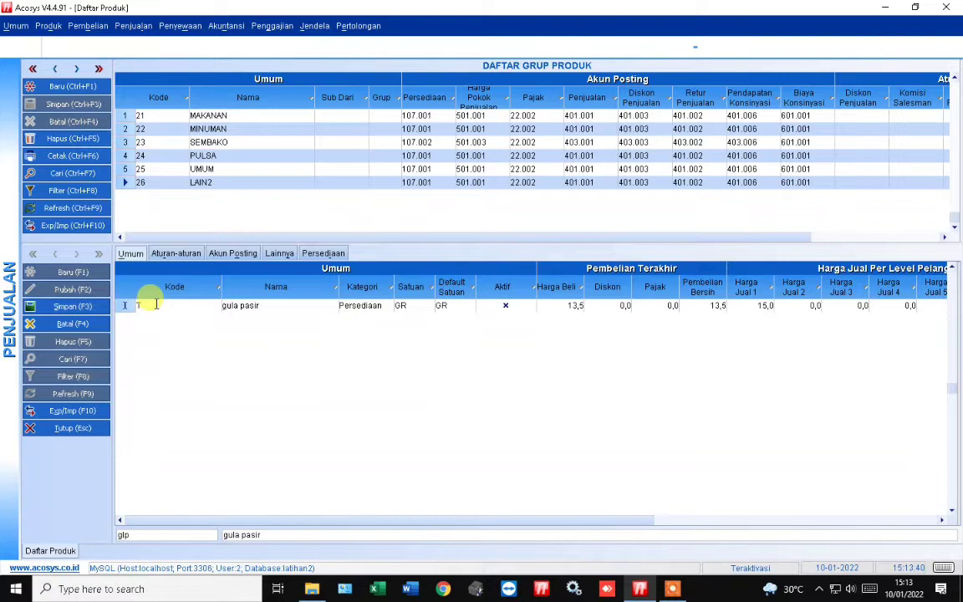
text(PDUS12)
key(Tab)
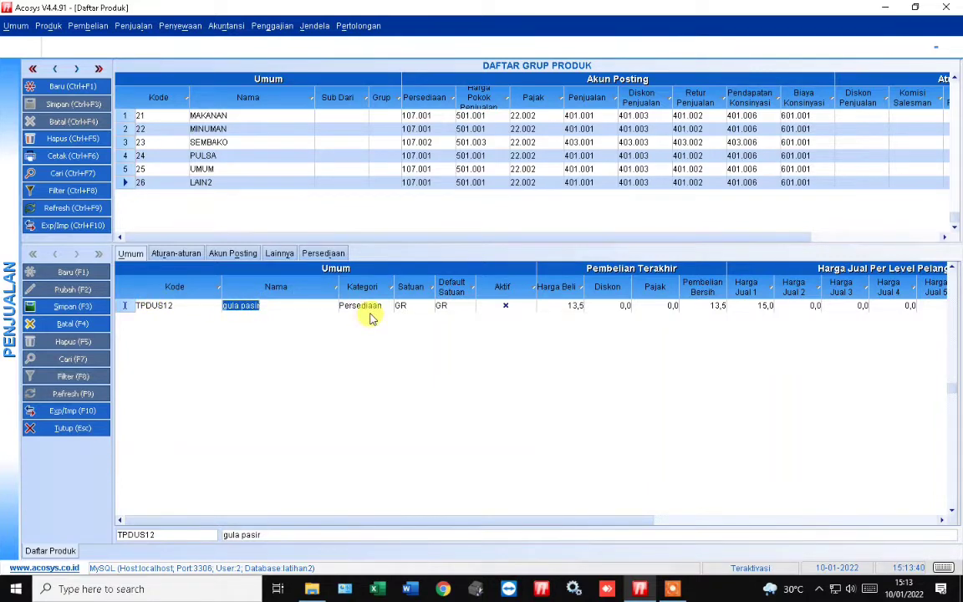
Set the name of product TPDUS12 to TEH PUCUK (DUS 12).
text(TEH PUCUK (DUS ISI 12)
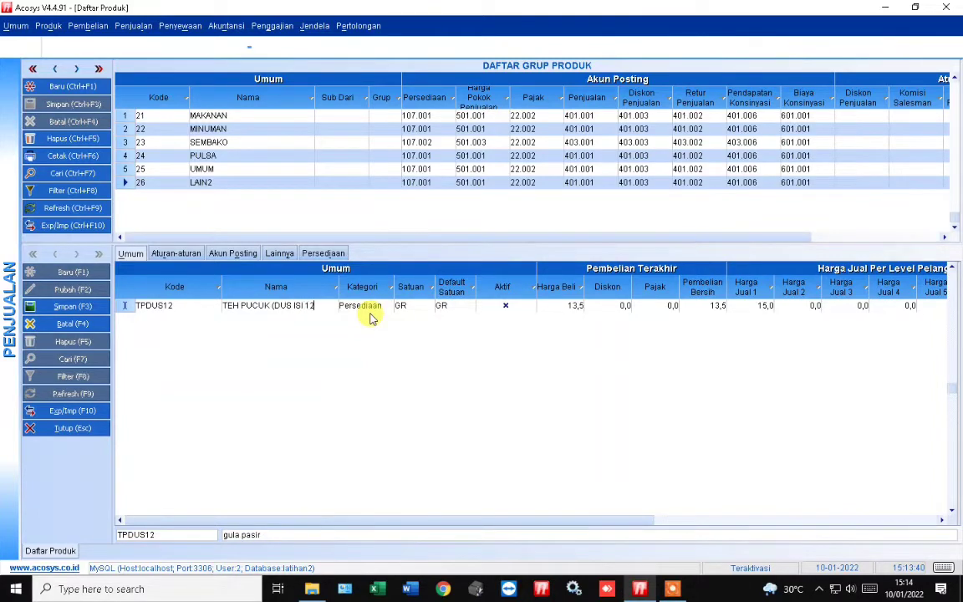
key(BackSpace)
key(BackSpace)
key(BackSpace)
key(BackSpace)
key(BackSpace)
key(BackSpace)
text(I12)
key(BackSpace)
key(BackSpace)
key(BackSpace)
text(12))
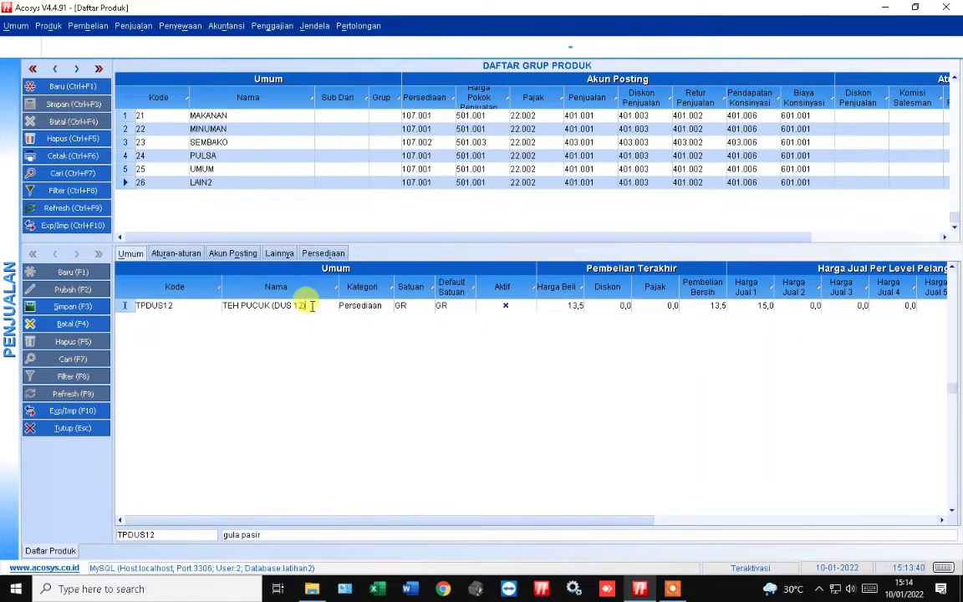
Set both the unit and the default unit of TEH PUCUK (DUS 12) to PCS.
click(365, 305)
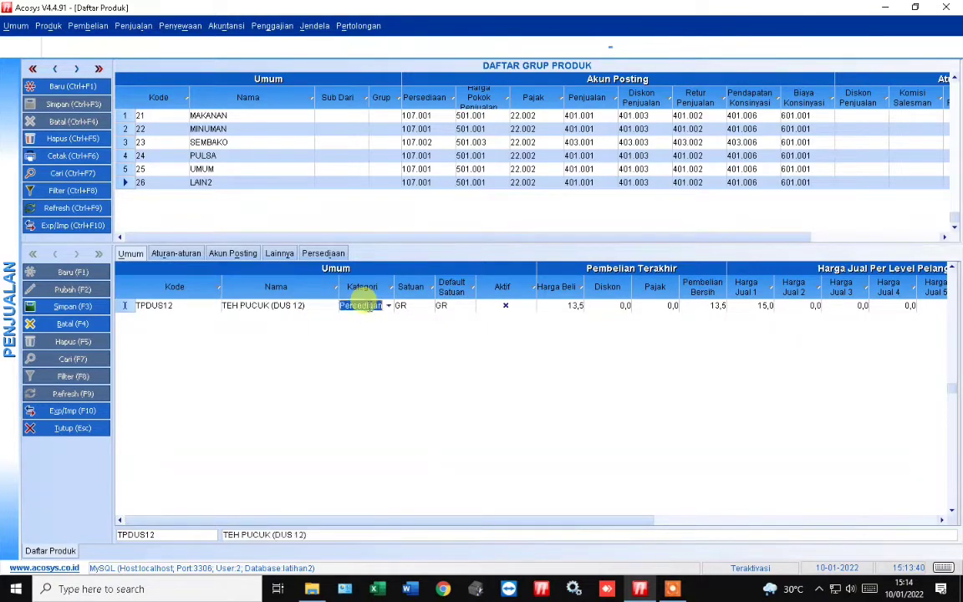
click(402, 305)
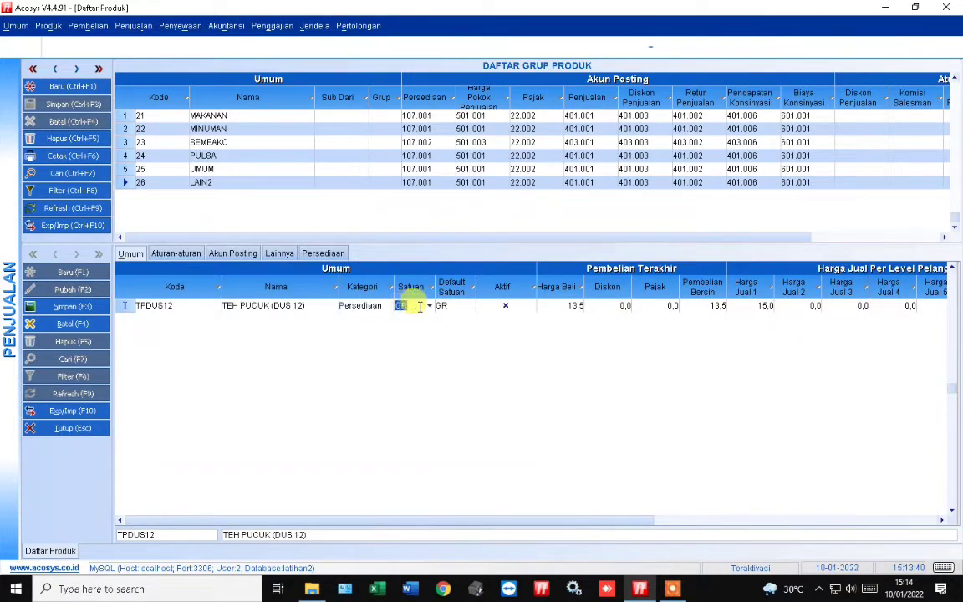
click(429, 306)
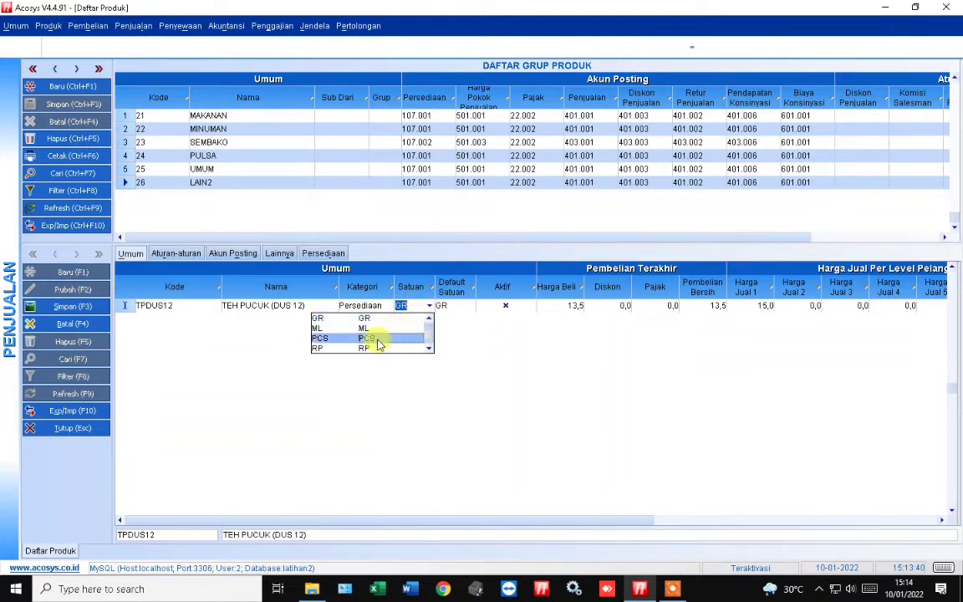
click(377, 338)
click(450, 306)
click(469, 307)
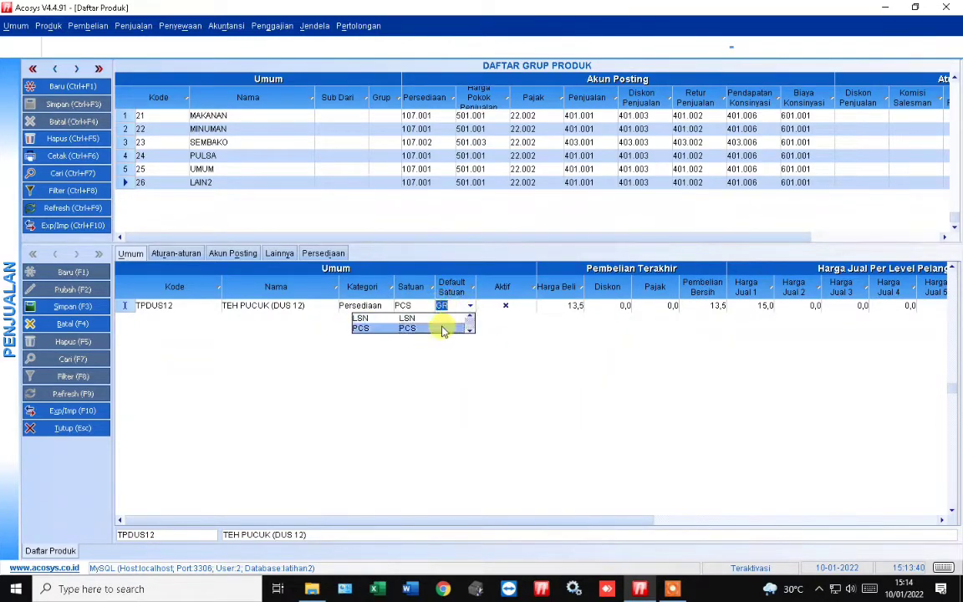
click(438, 327)
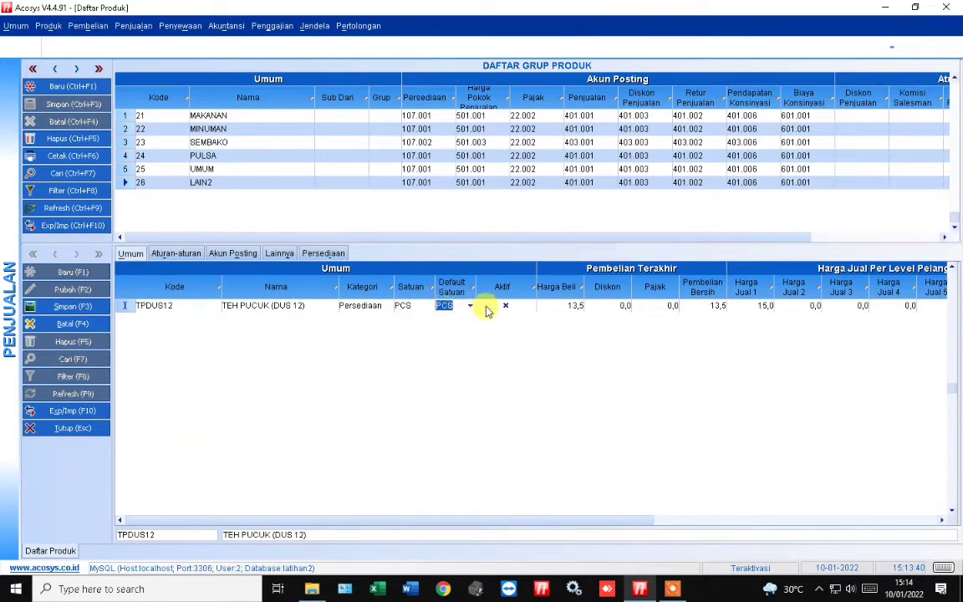
Set the product's purchase price to 50000 and its first selling price (Harga Jual 1) to 51500.
click(548, 305)
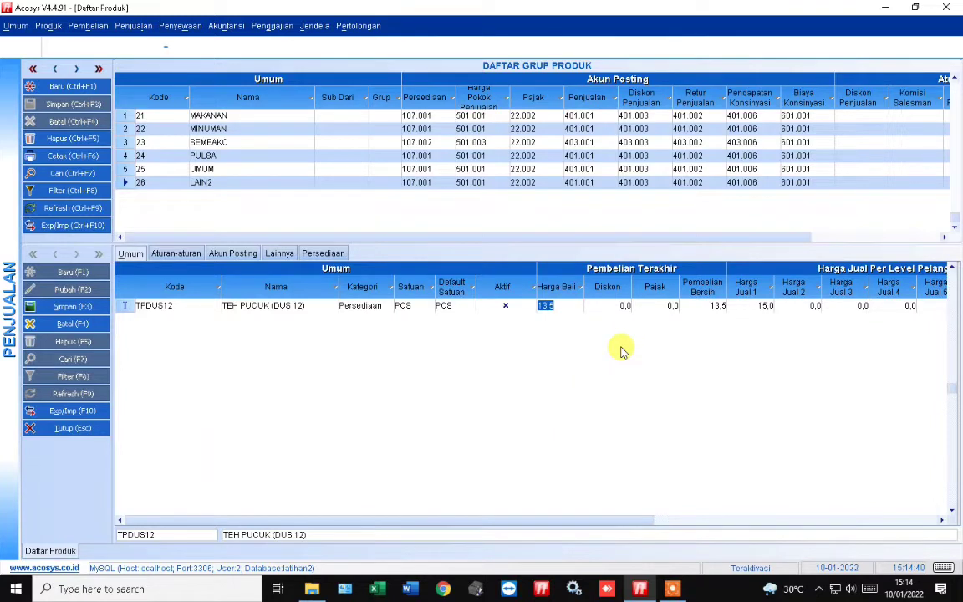
text(50000)
key(Return)
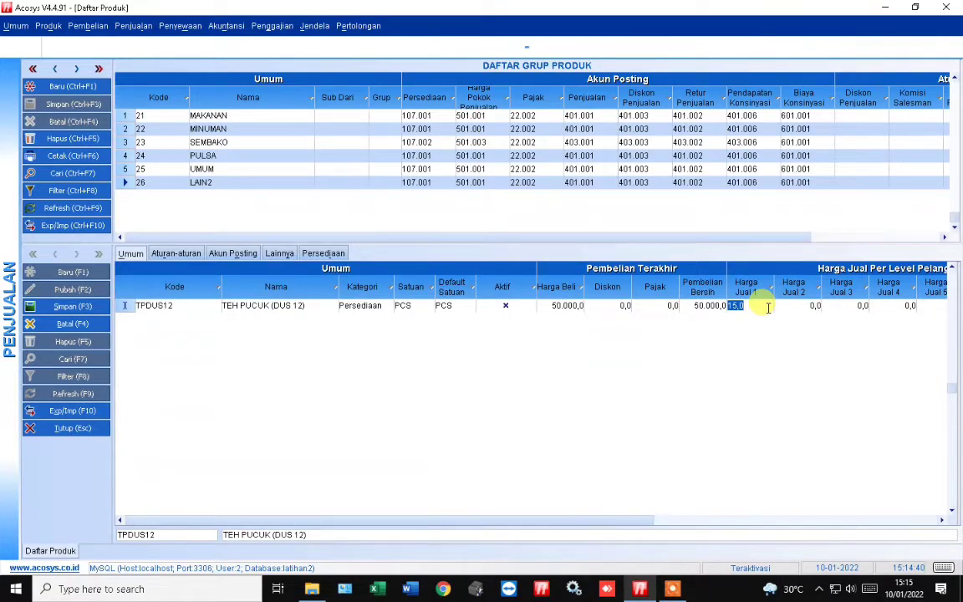
text(51500)
key(Tab)
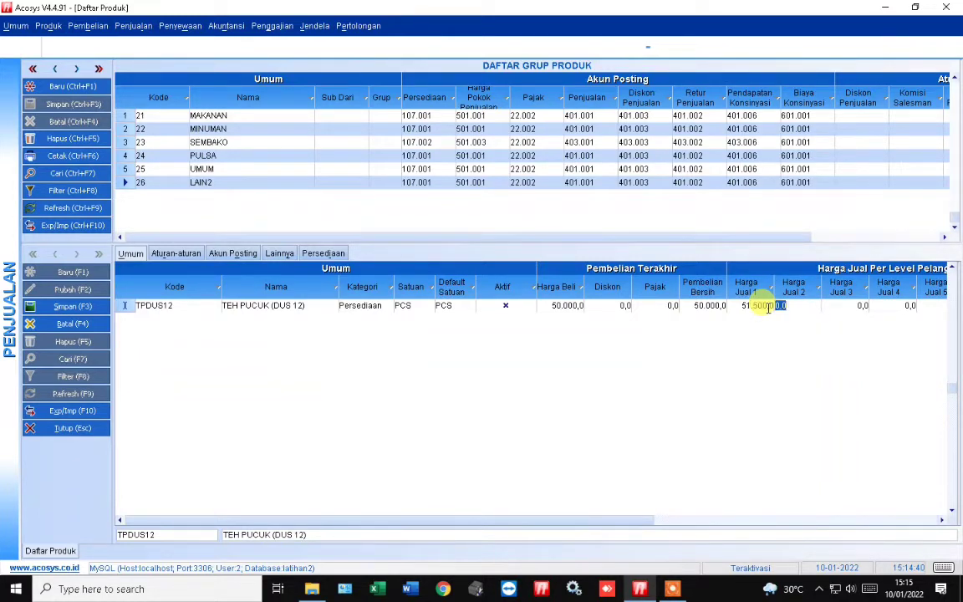
Review the selling price levels, code, name, category and unit of product TPDUS12.
key(Tab)
key(Tab)
key(shift+Tab)
key(shift+Tab)
key(shift+Tab)
key(shift+Tab)
key(Tab)
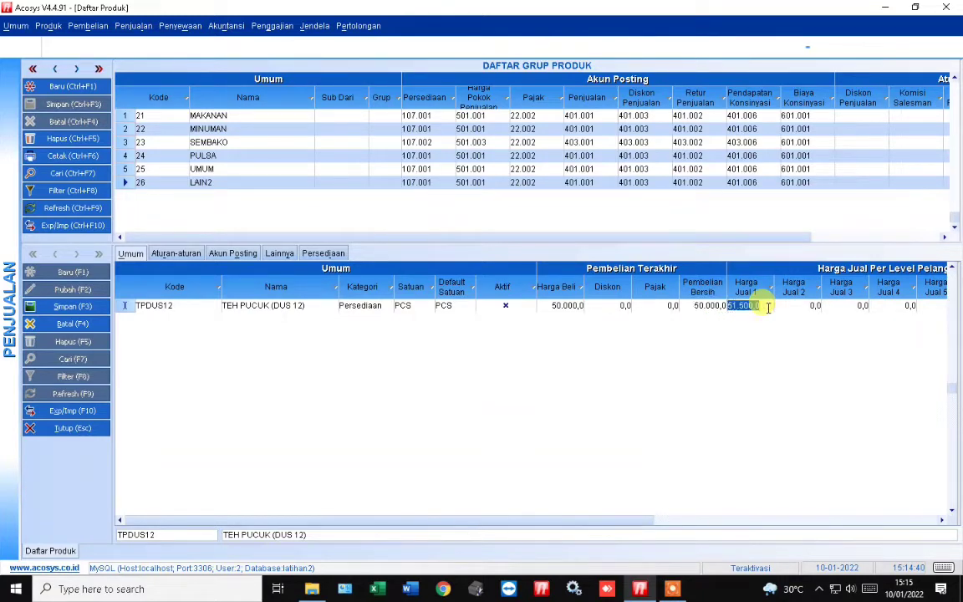
key(Tab)
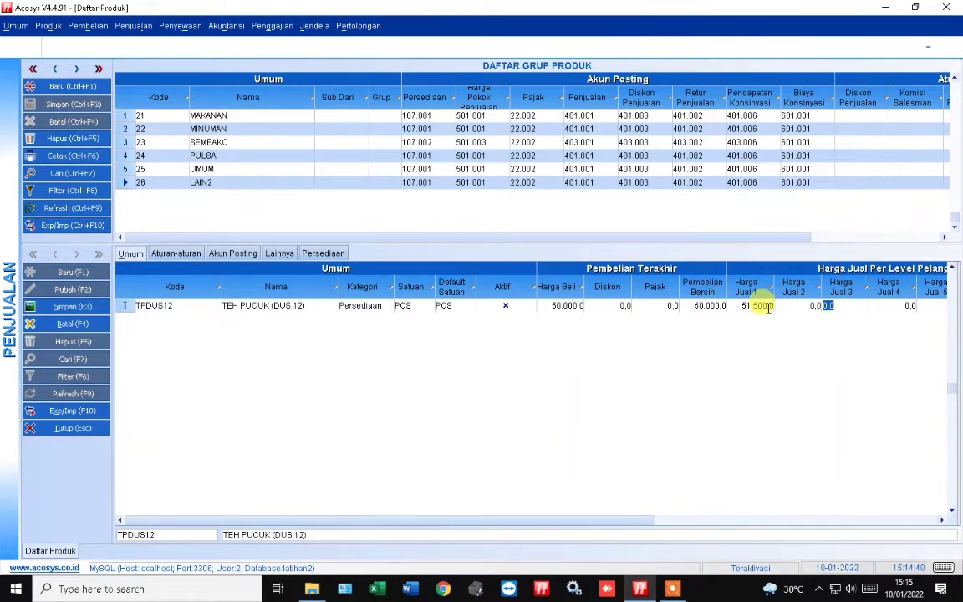
key(shift+Tab)
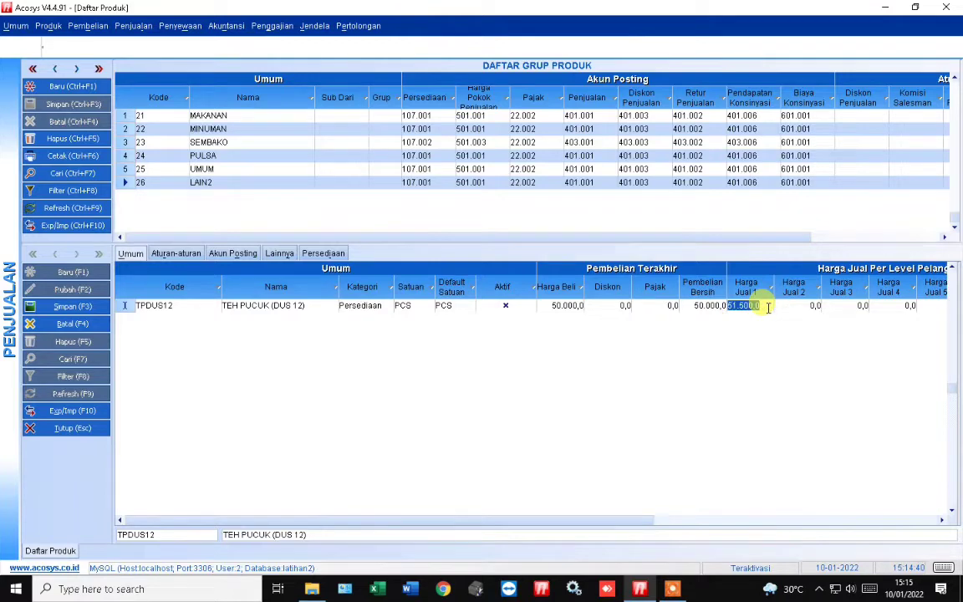
click(153, 305)
click(259, 305)
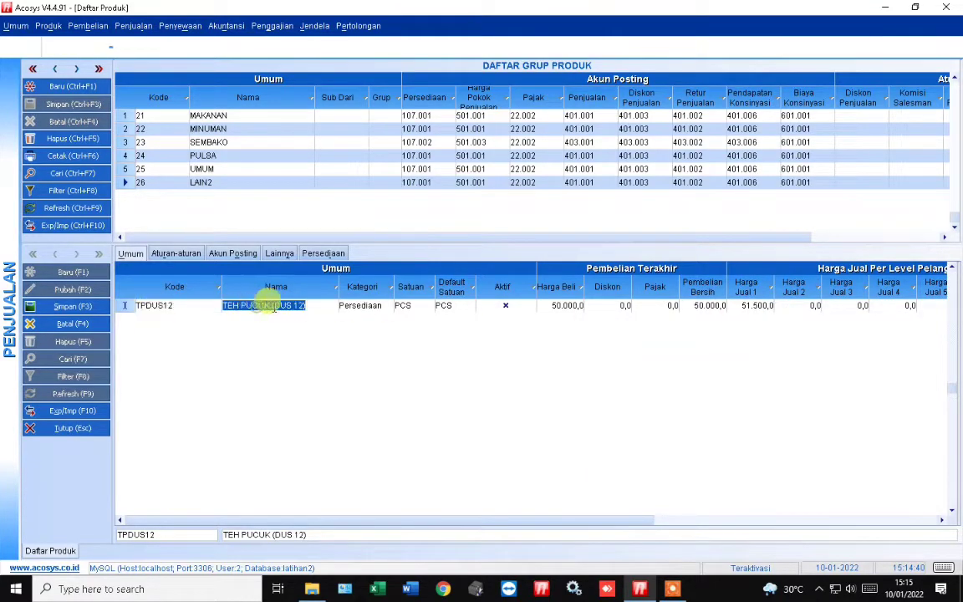
click(358, 306)
click(403, 306)
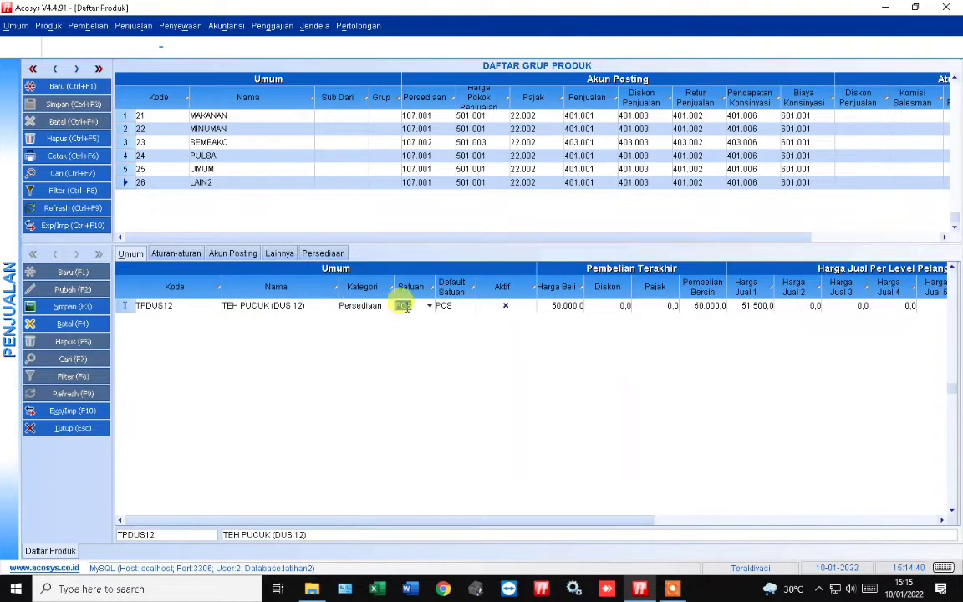
Review the default unit, purchase price, first selling price, name and code of product TPDUS12.
click(447, 306)
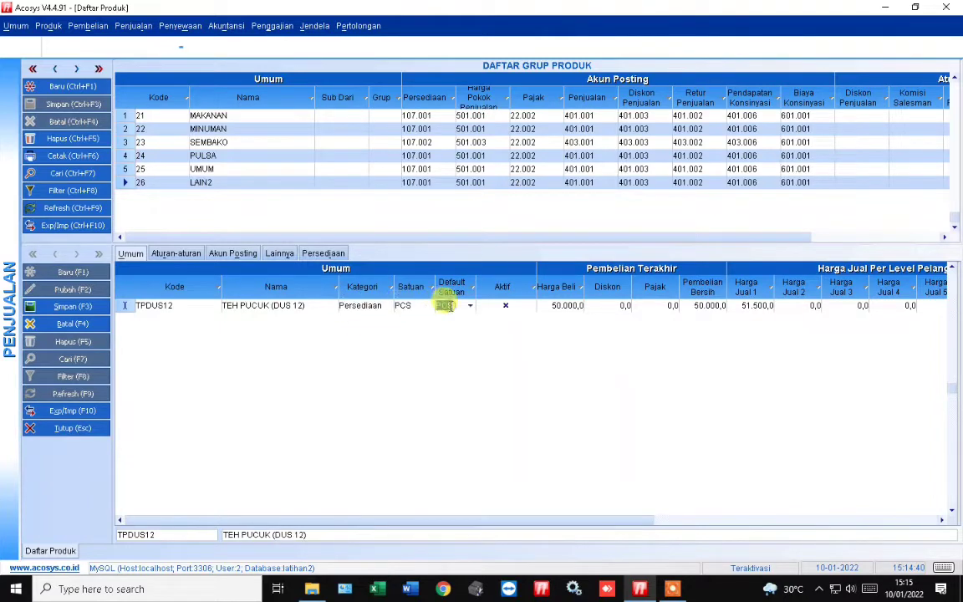
click(566, 306)
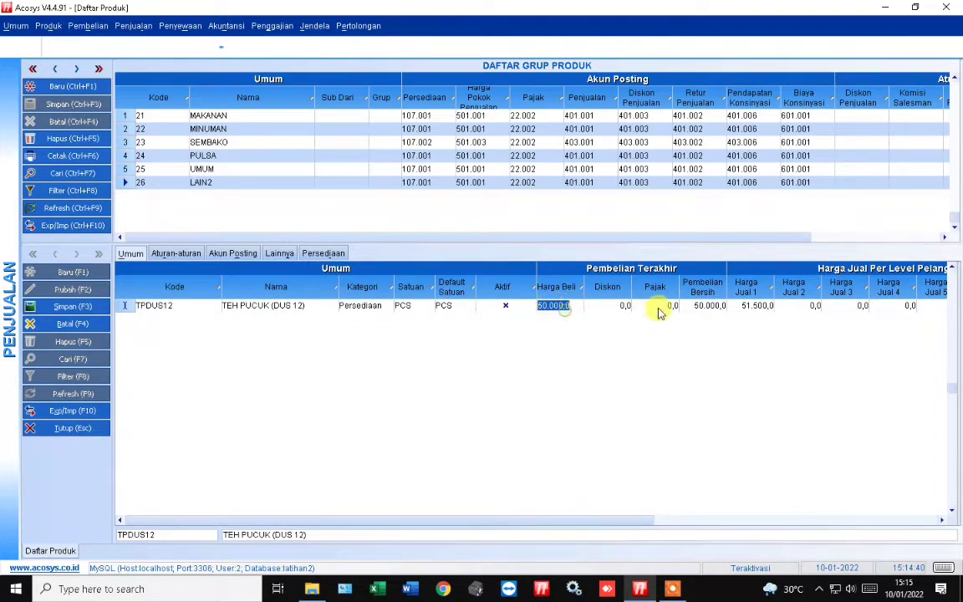
click(740, 306)
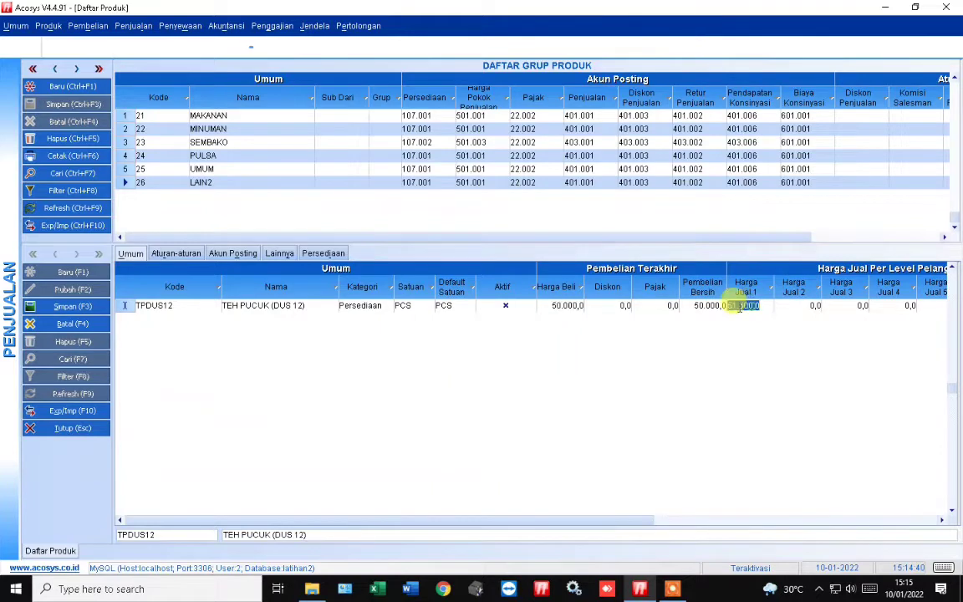
click(245, 306)
click(306, 306)
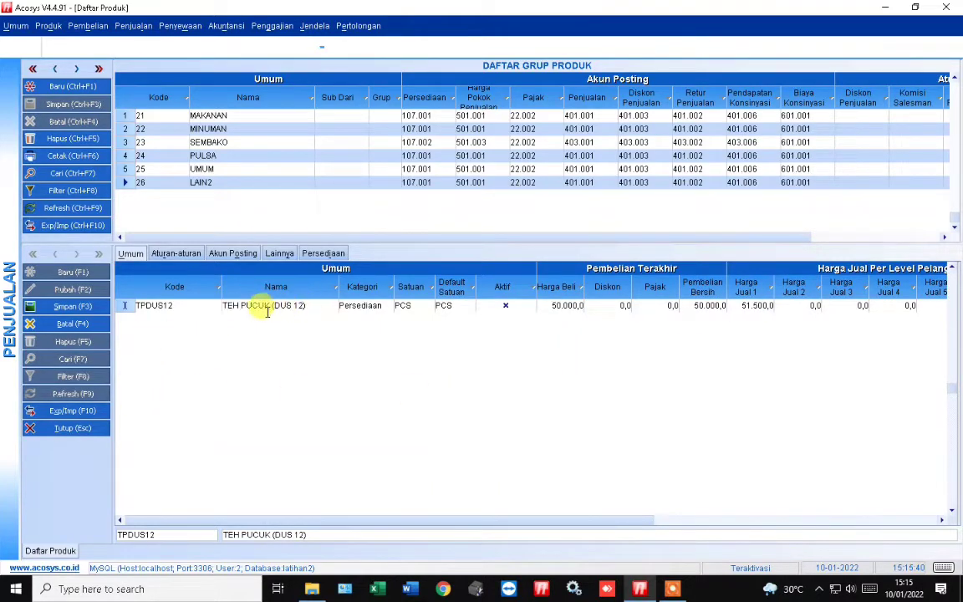
drag(271, 307, 308, 307)
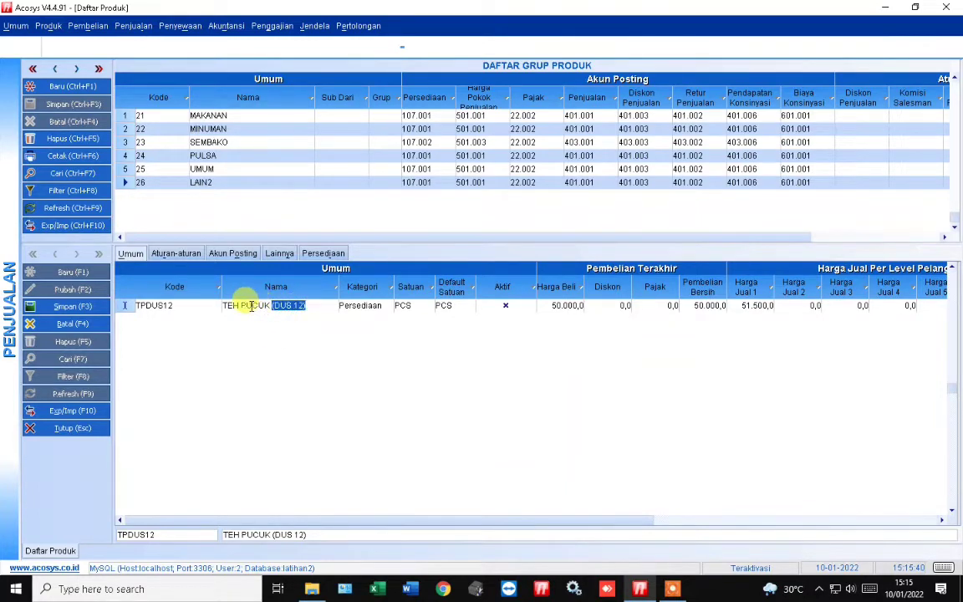
click(309, 306)
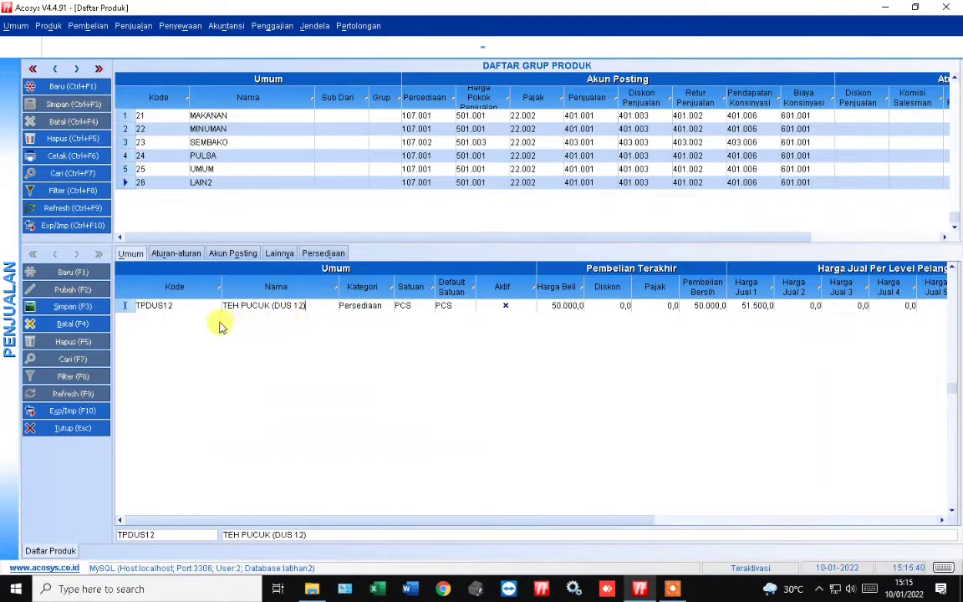
click(162, 306)
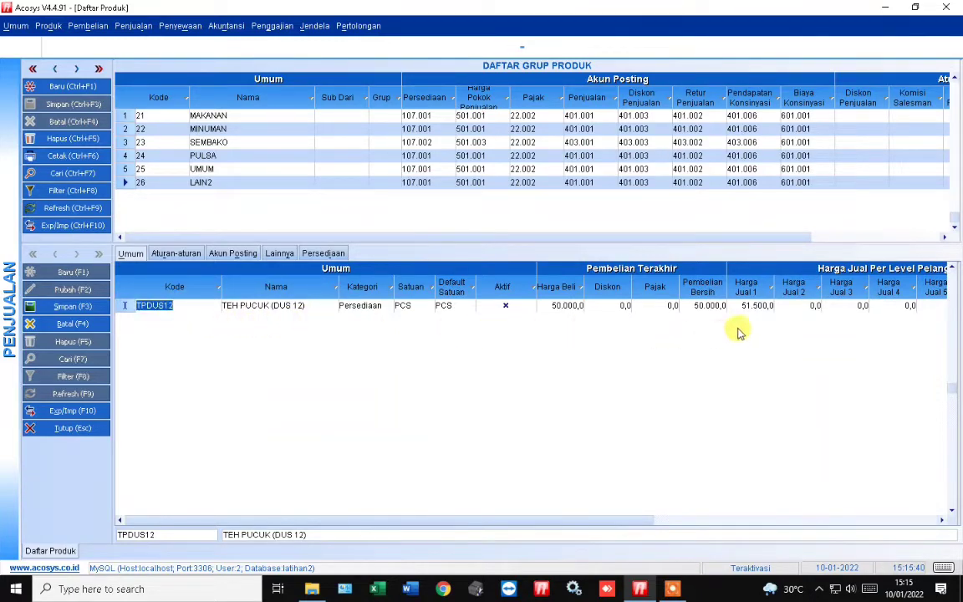
click(762, 307)
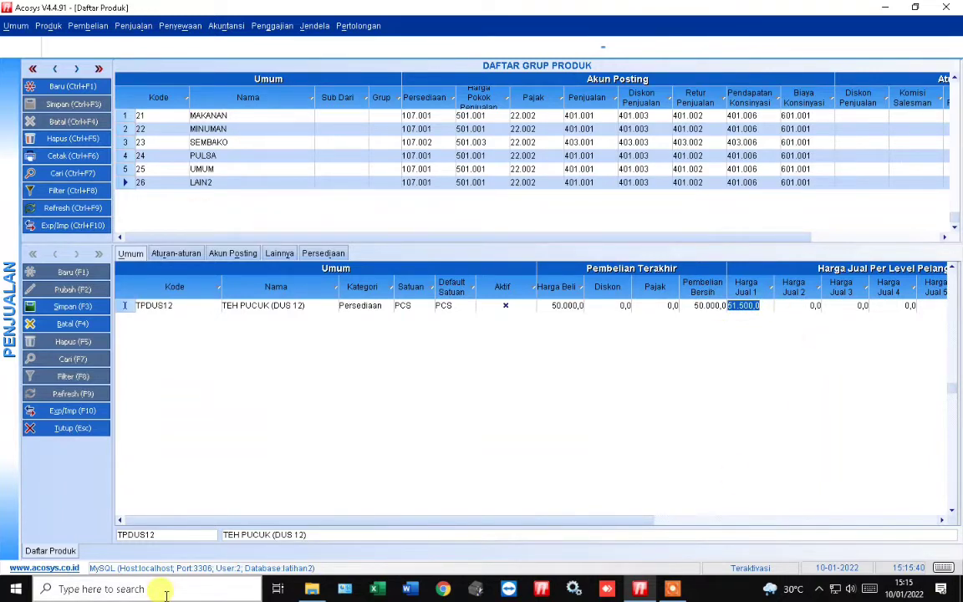
Save product TPDUS12 and agree to update the stored transactions that use it.
key(F3)
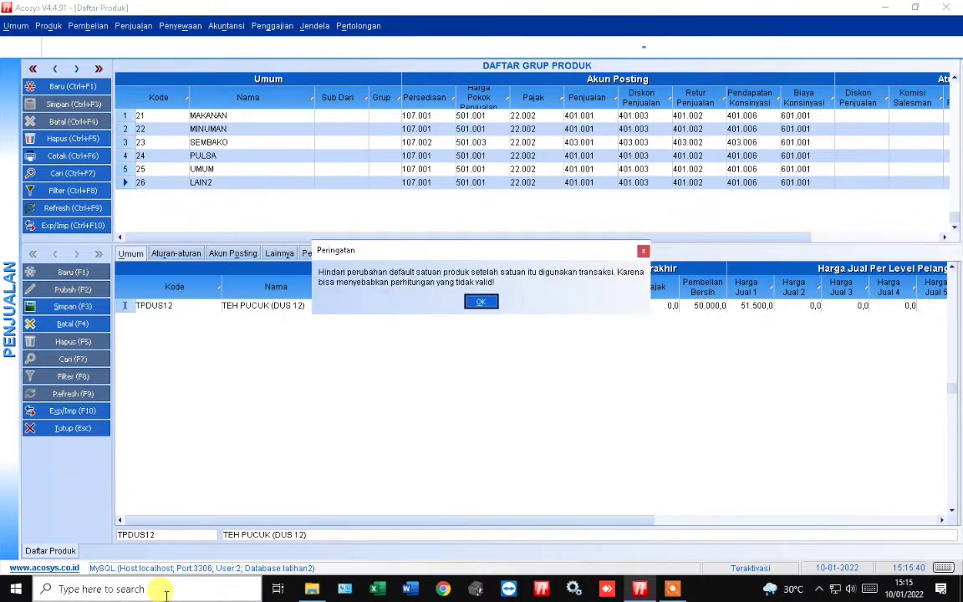
key(Return)
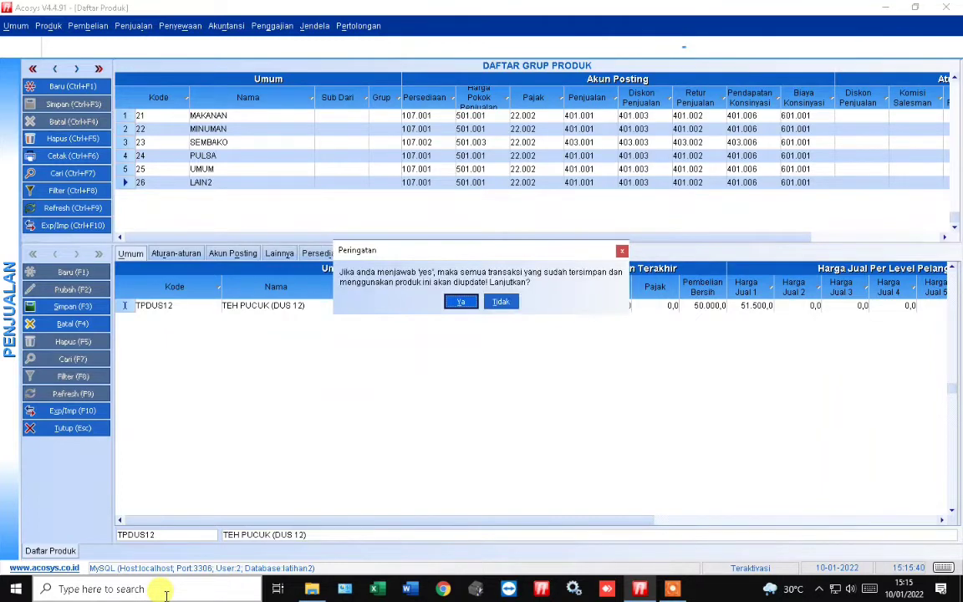
key(Return)
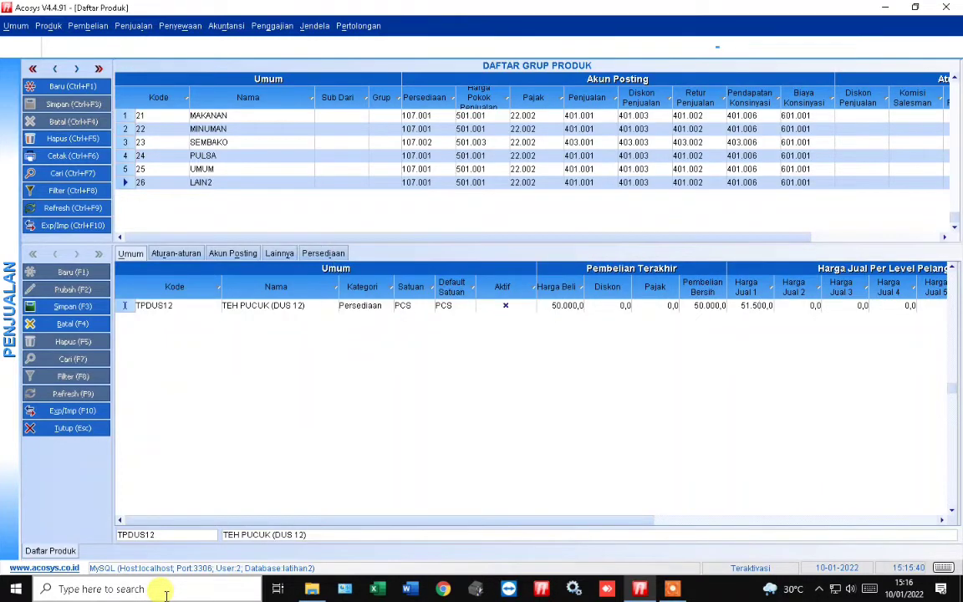
Add a second product with the code TPBTL and the name TEH PUCUK (BOTOL).
key(Left)
key(Left)
key(Left)
key(Left)
key(Left)
key(Left)
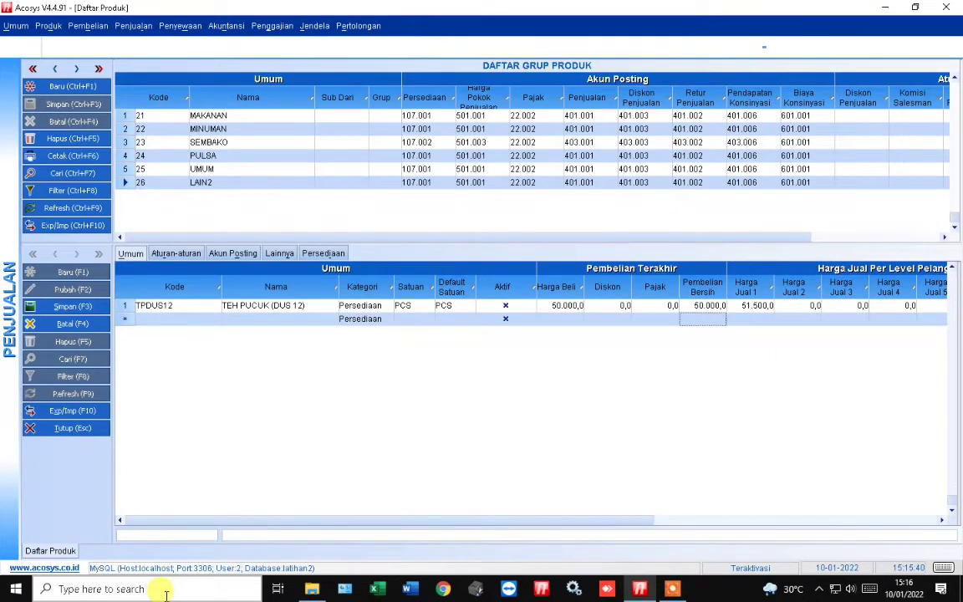
key(Left)
key(Left)
key(Left)
key(Left)
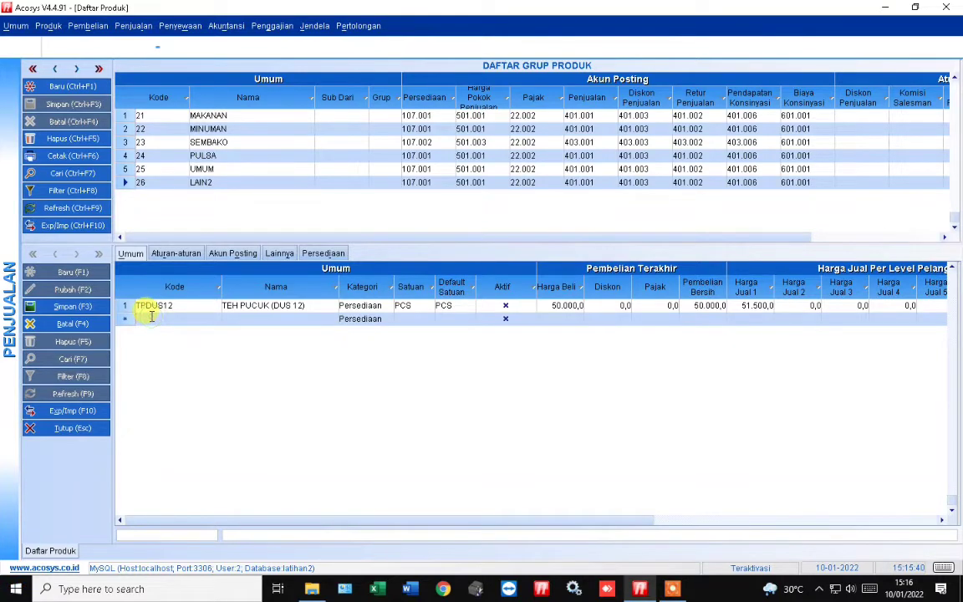
text(T)
text(P)
text(DU)
key(Return)
text(TEH PUCUK (BOTO)
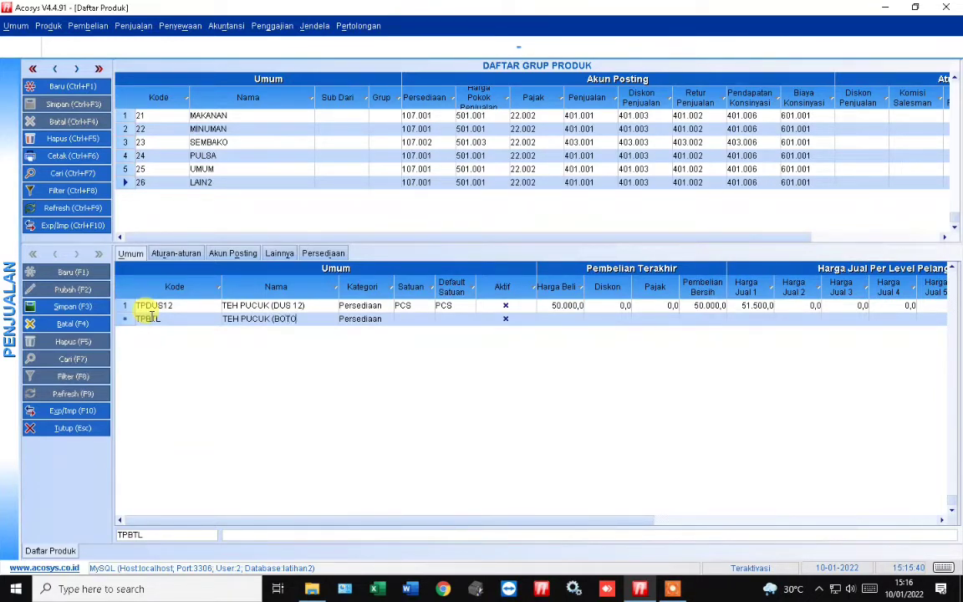
text(L))
key(Return)
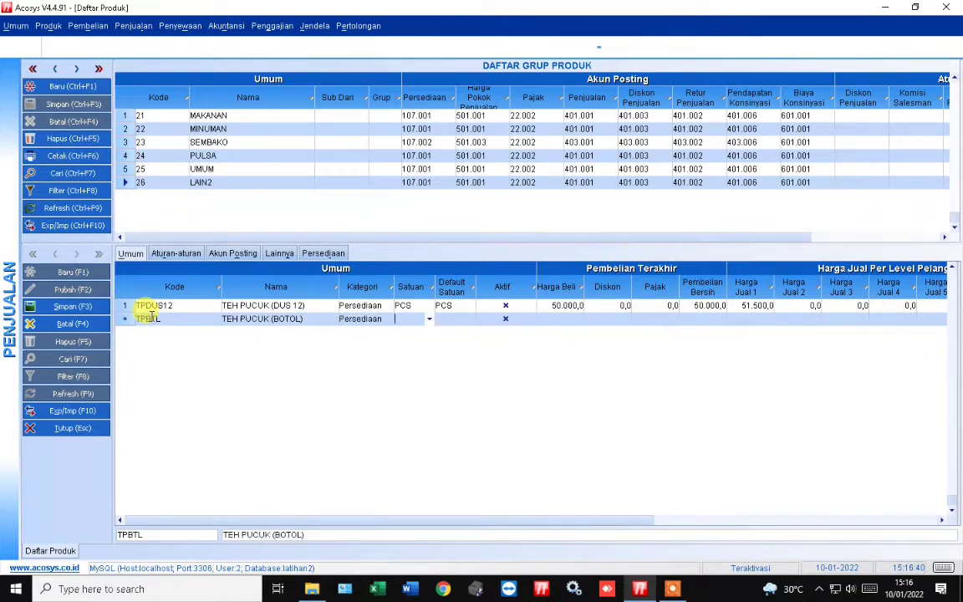
Set both the unit and the default unit of TEH PUCUK (BOTOL) to PCS.
text(P)
key(Return)
text(P)
key(Return)
Set the purchase price (Harga Beli) of TEH PUCUK (BOTOL) to 4166,666666, using a comma as decimal separator.
text(4166.6666)
key(Return)
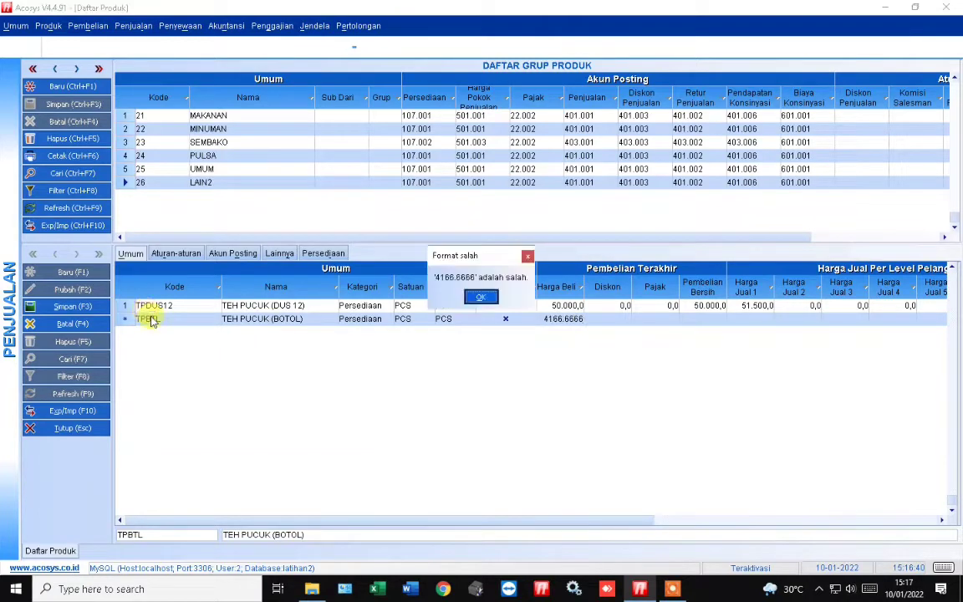
key(Return)
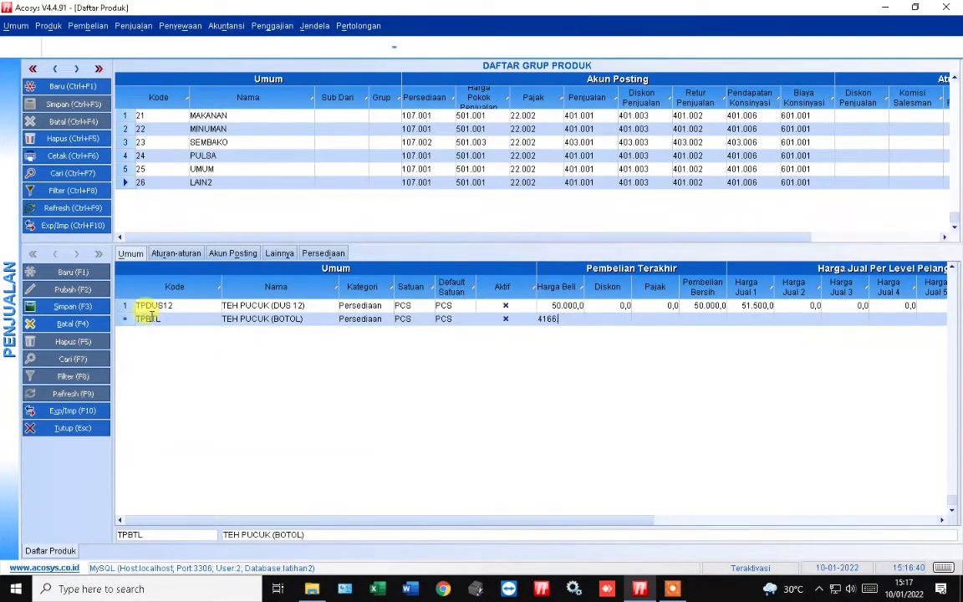
text(,666666)
key(Return)
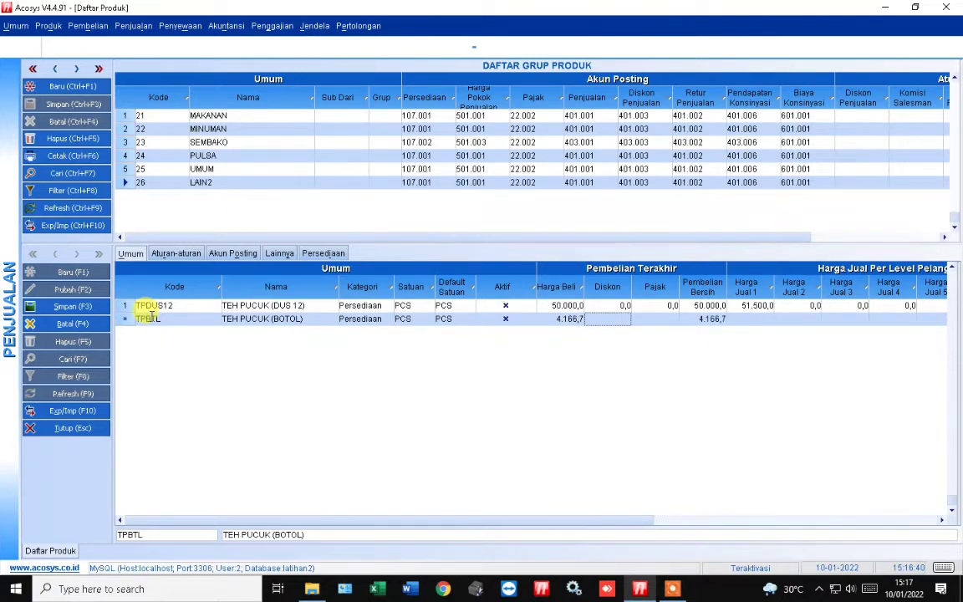
Set the first selling price (Harga Jual 1) of TEH PUCUK (BOTOL) to 5000 and finish its row.
key(Return)
key(Return)
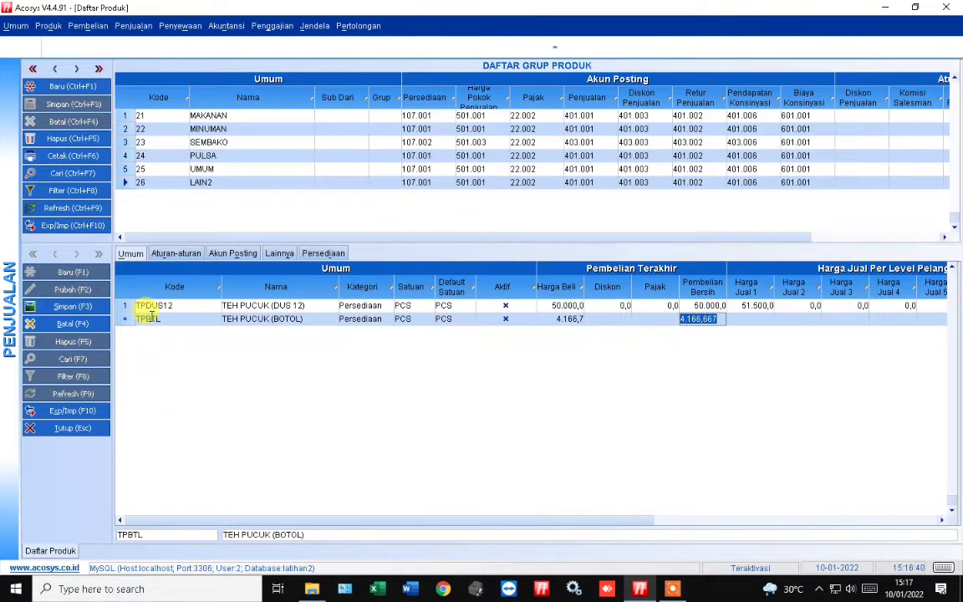
key(Return)
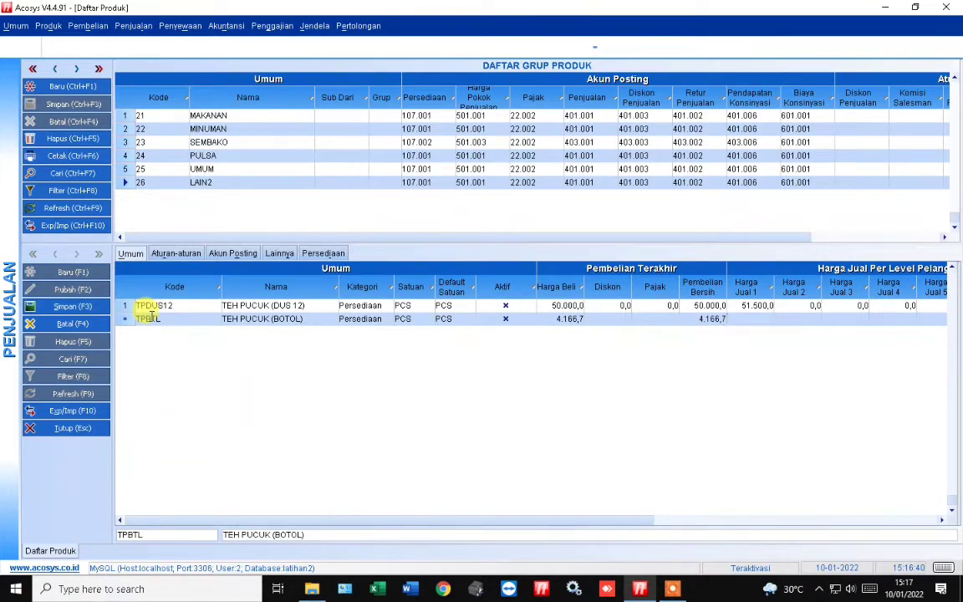
text(5000)
key(Return)
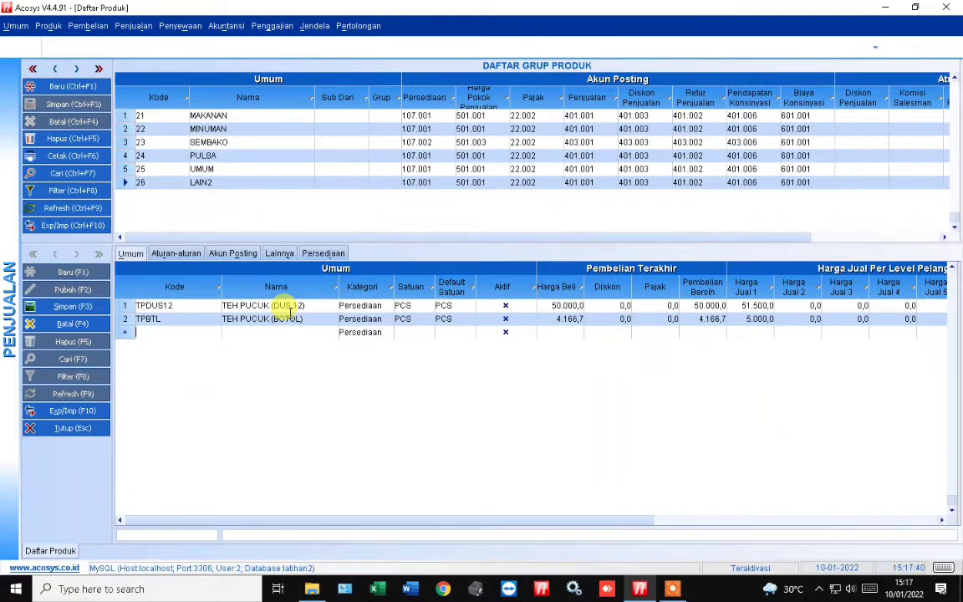
Add a third product with the code TPDUS24 and the name TEH PUCUK (DUS 24).
text(T)
text(PDUS)
text(24)
text(TEH PU)
text(CUK DU)
key(BackSpace)
key(BackSpace)
key(BackSpace)
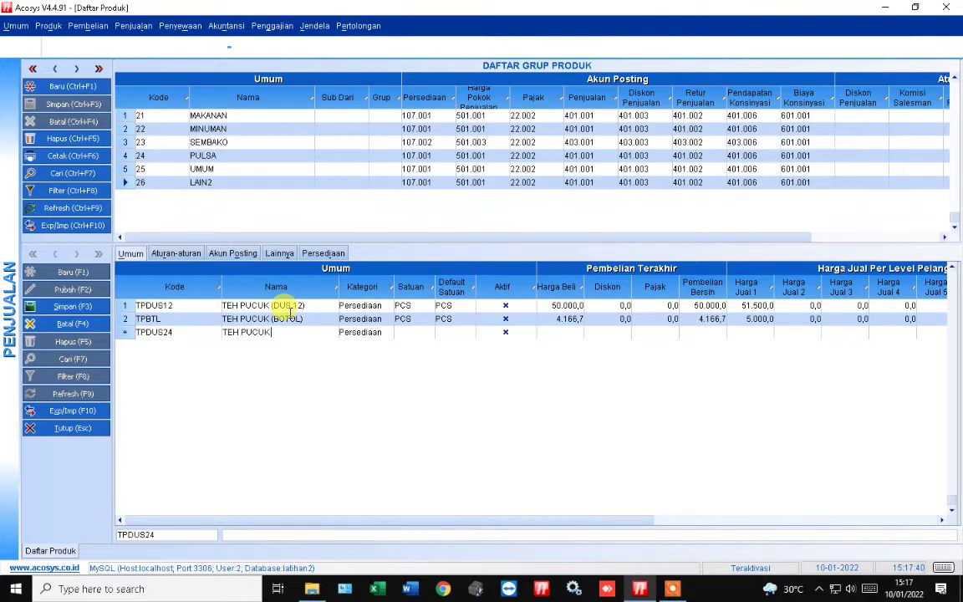
text((DUS 24))
key(Return)
Set both the unit and the default unit of TEH PUCUK (DUS 24) to PCS.
key(Return)
text(PCS)
key(Return)
key(Return)
text(PC)
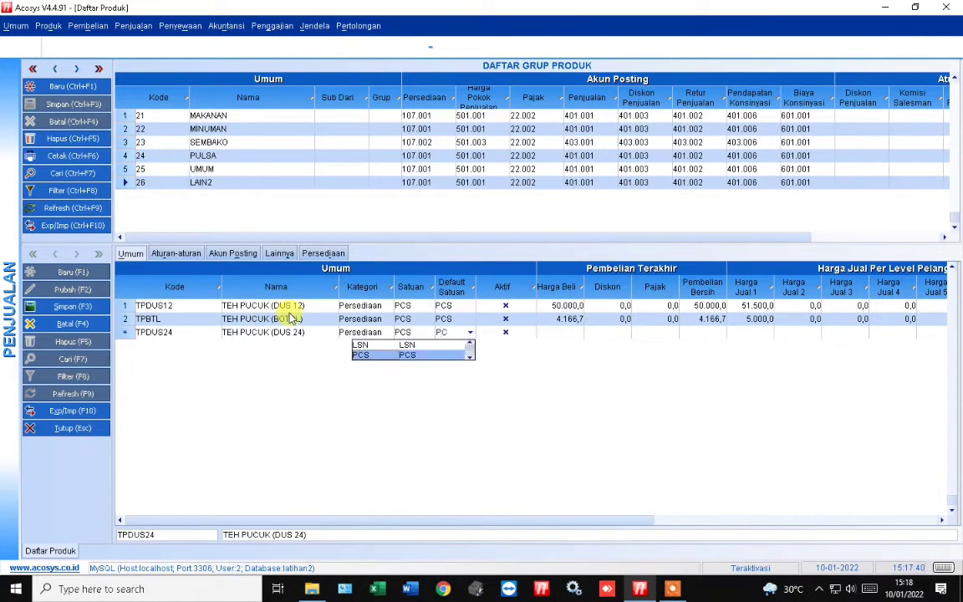
key(Return)
key(Return)
key(Return)
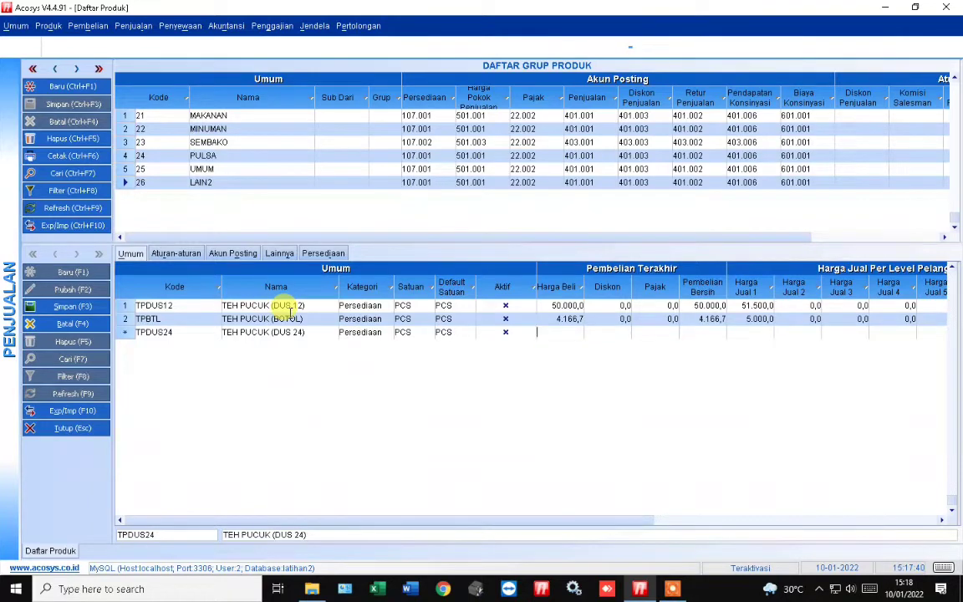
Set the purchase price of TEH PUCUK (DUS 24) to 2083,333333 and Harga Jual 1 to 3000, and store the row.
text(20)
text(83)
text(,333333)
key(Tab)
key(Tab)
key(Tab)
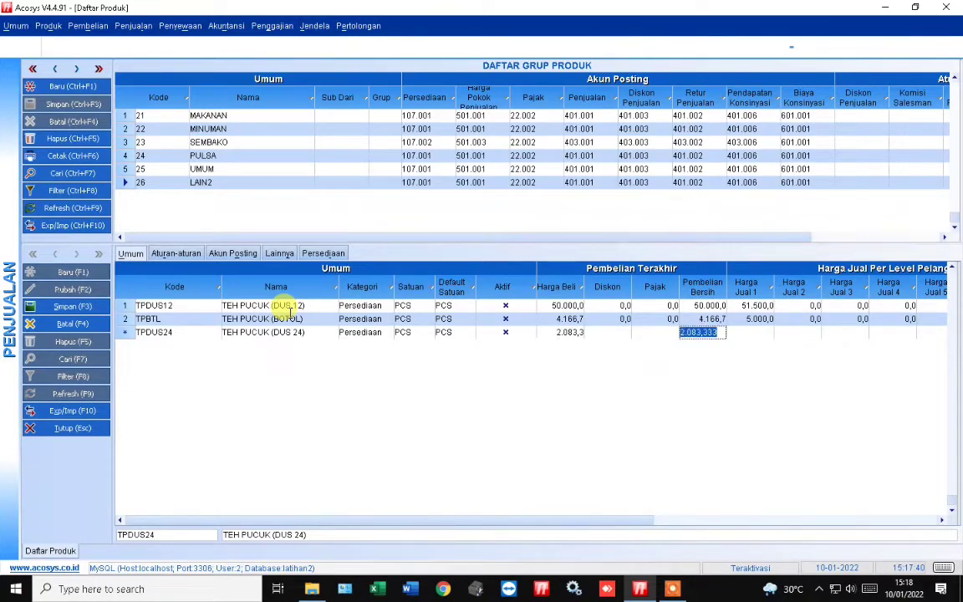
text(3000)
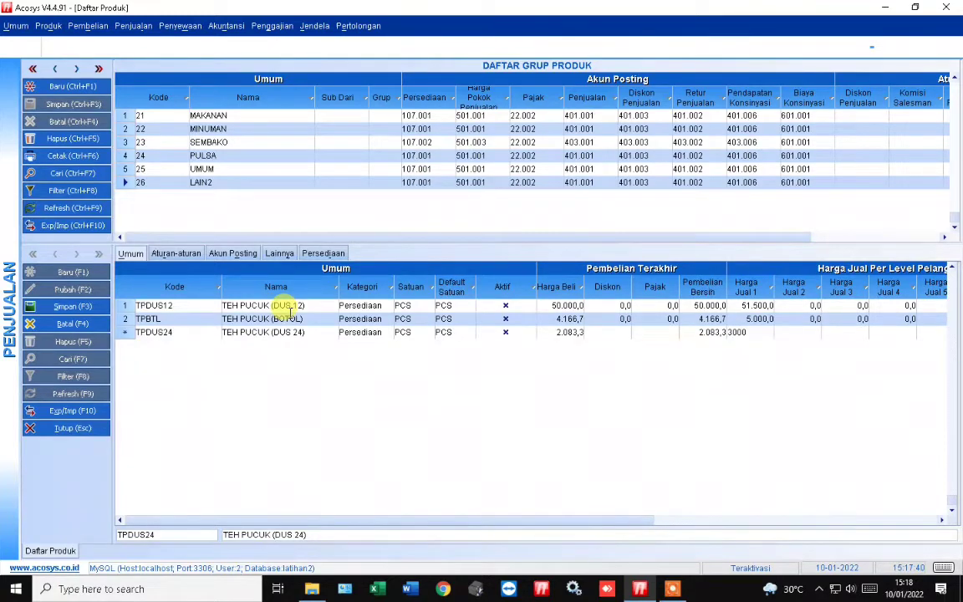
key(Down)
key(Up)
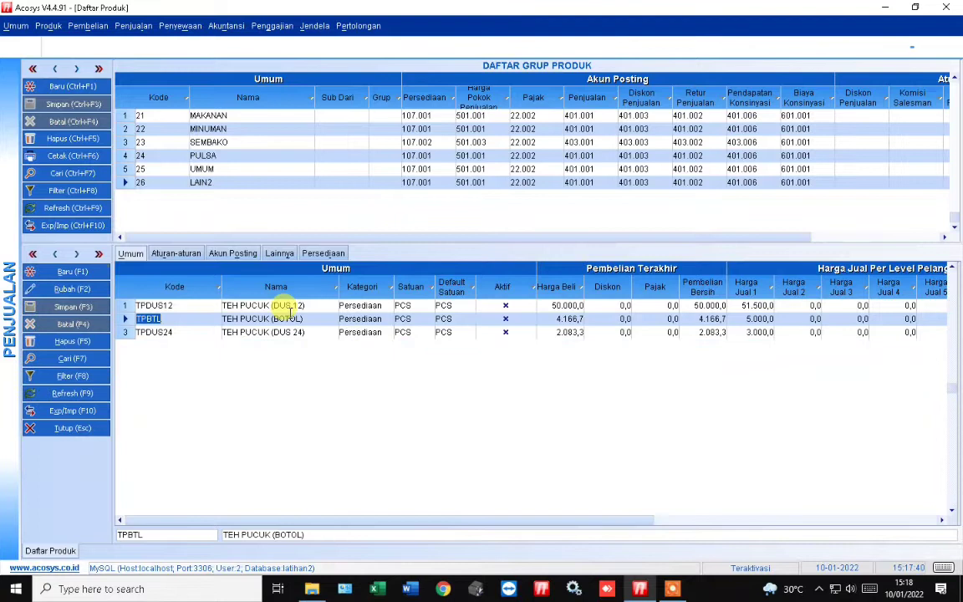
key(Down)
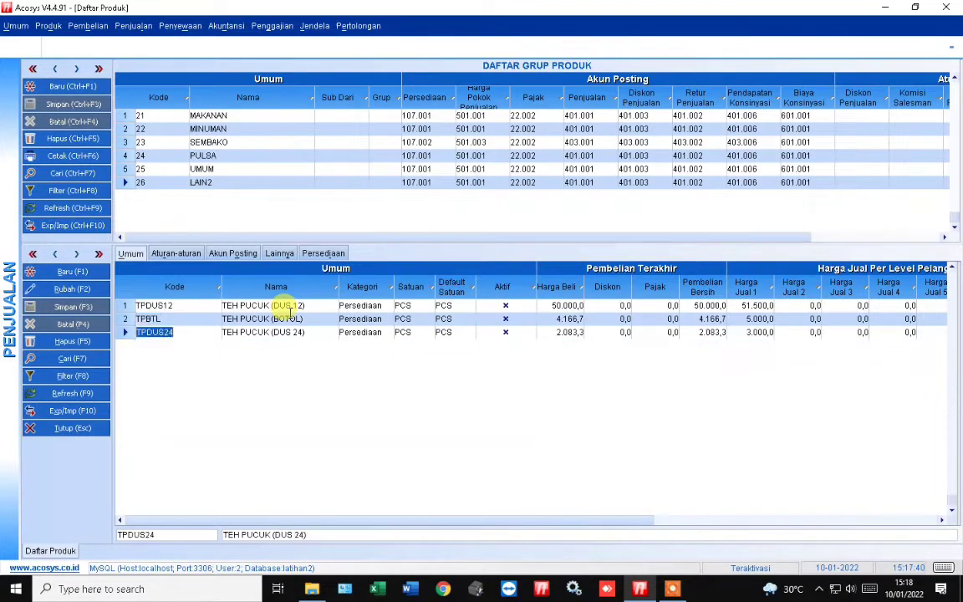
Remove the extra space before (DUS 24) in the name of product TPDUS24 and leave the row.
key(Tab)
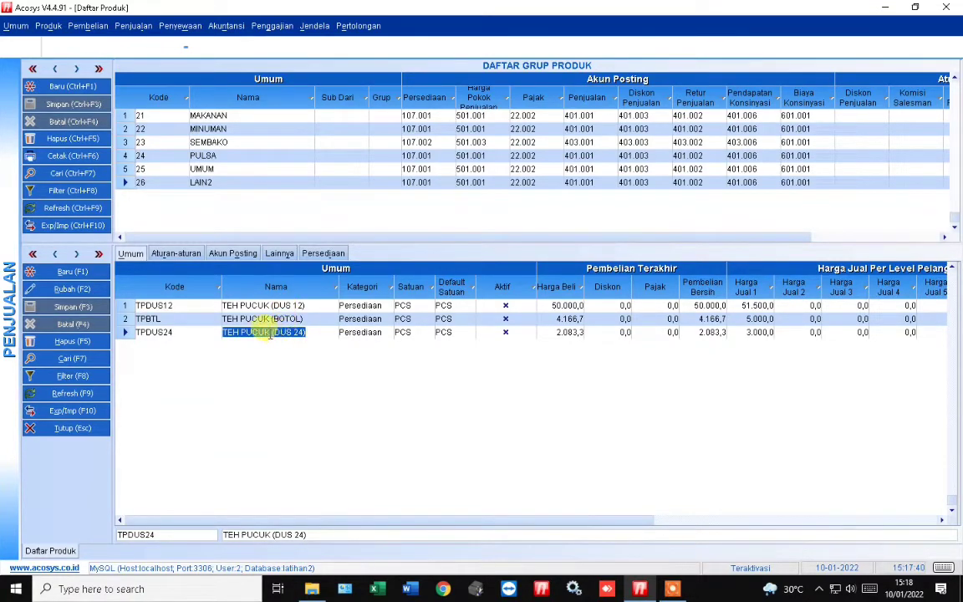
click(268, 332)
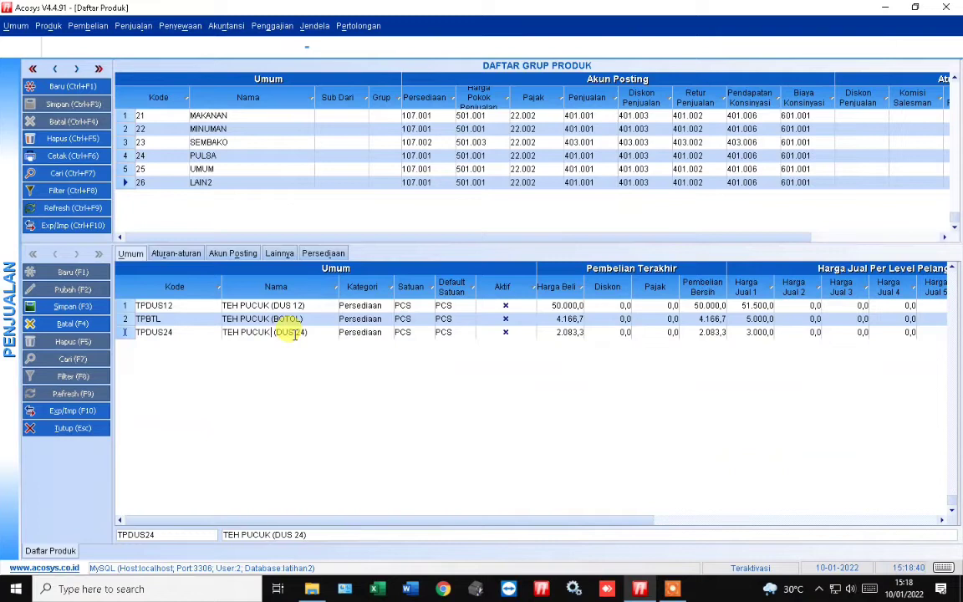
key(BackSpace)
key(Up)
key(Up)
key(Down)
key(Down)
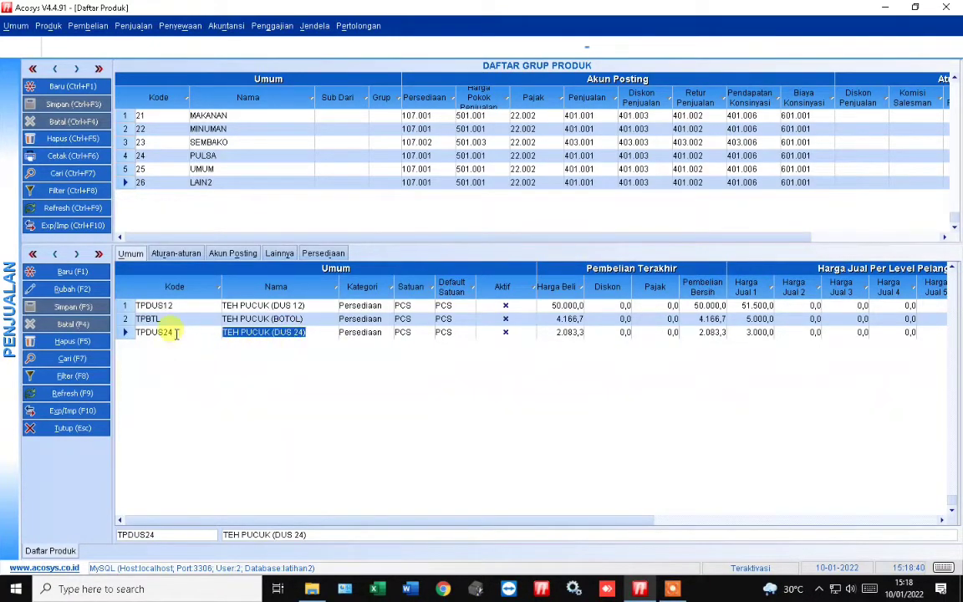
Compare the codes and names of the three TEH PUCUK products and check the purchase price of TPDUS24.
click(155, 318)
click(170, 306)
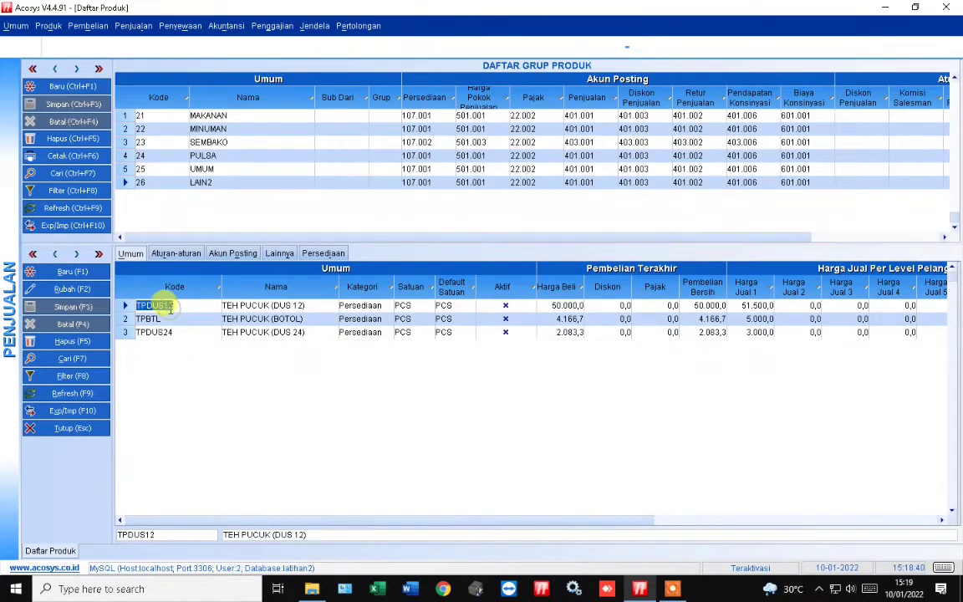
click(253, 333)
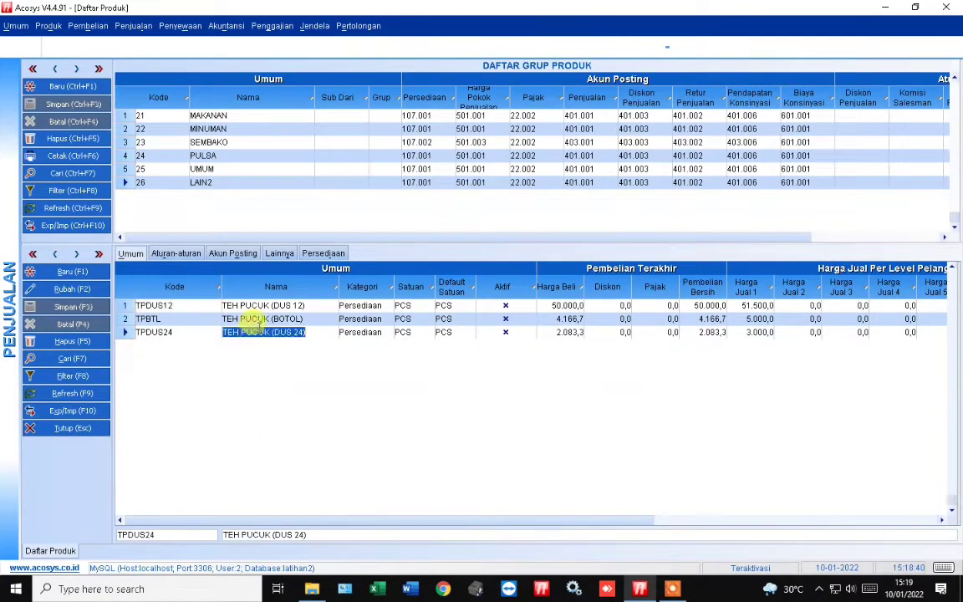
click(252, 318)
click(253, 306)
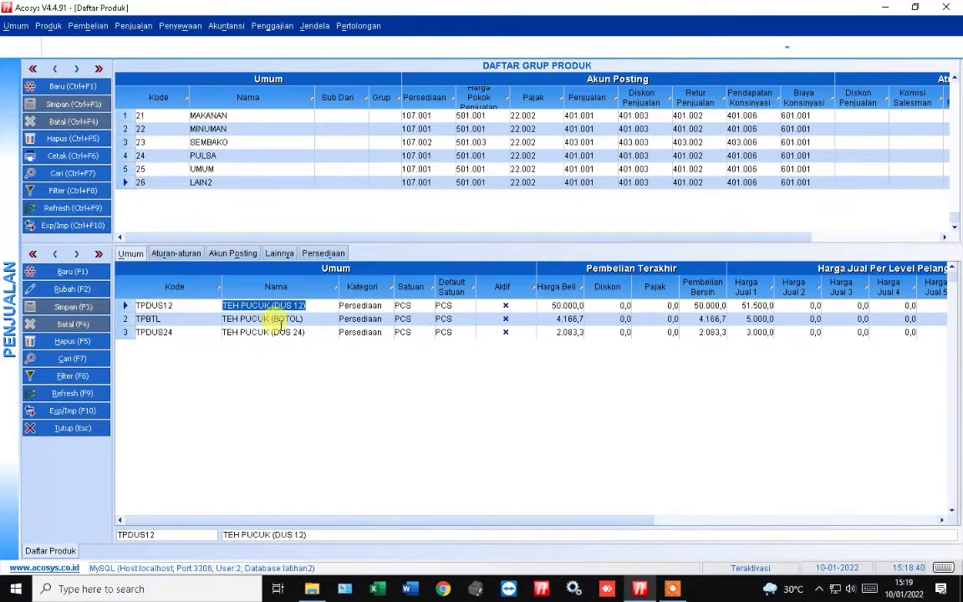
click(543, 332)
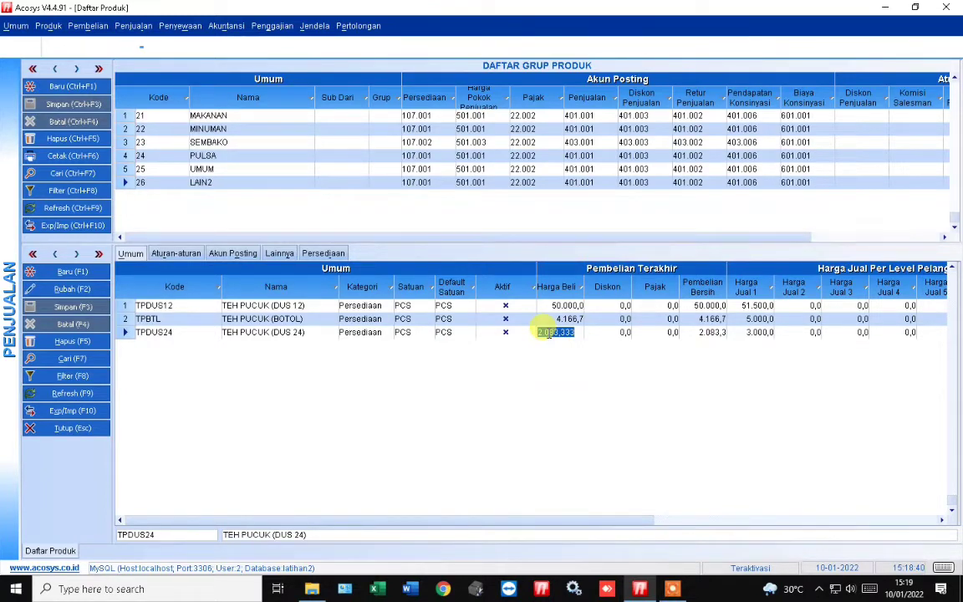
Set the purchase price of TEH PUCUK (DUS 24) to 100.000 and Harga Jual 1 to 101.000, and store the row.
text(100.000)
key(Return)
key(Return)
key(Left)
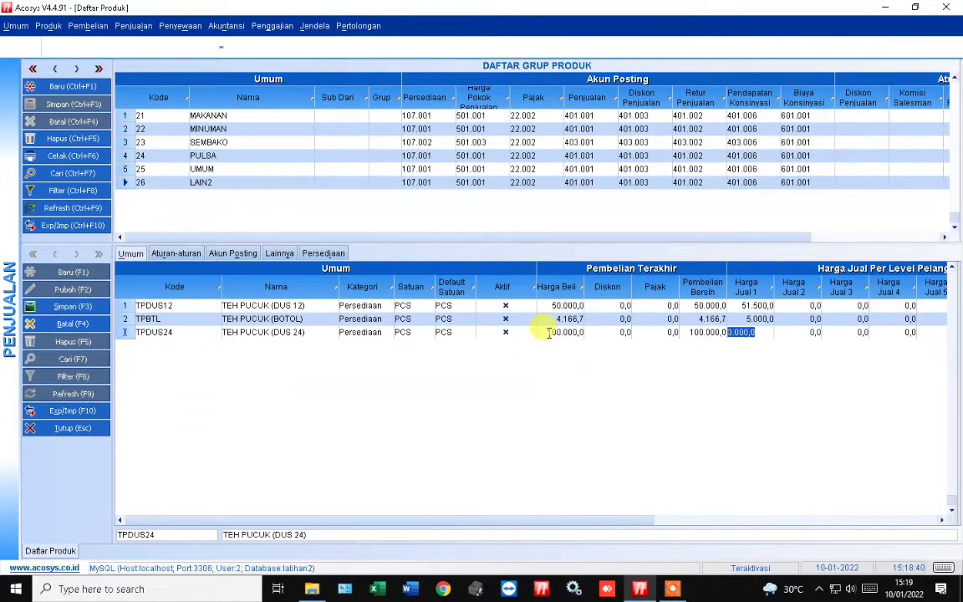
text(101.000)
key(Down)
key(Up)
key(Up)
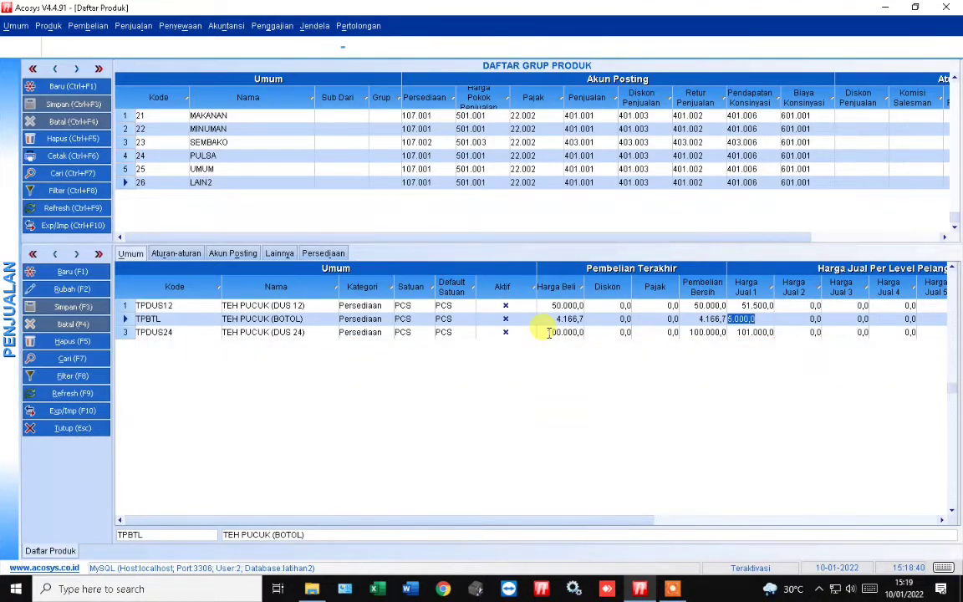
Review the three TEH PUCUK product rows (DUS 12, BOTOL and DUS 24) one by one in the product list.
click(316, 333)
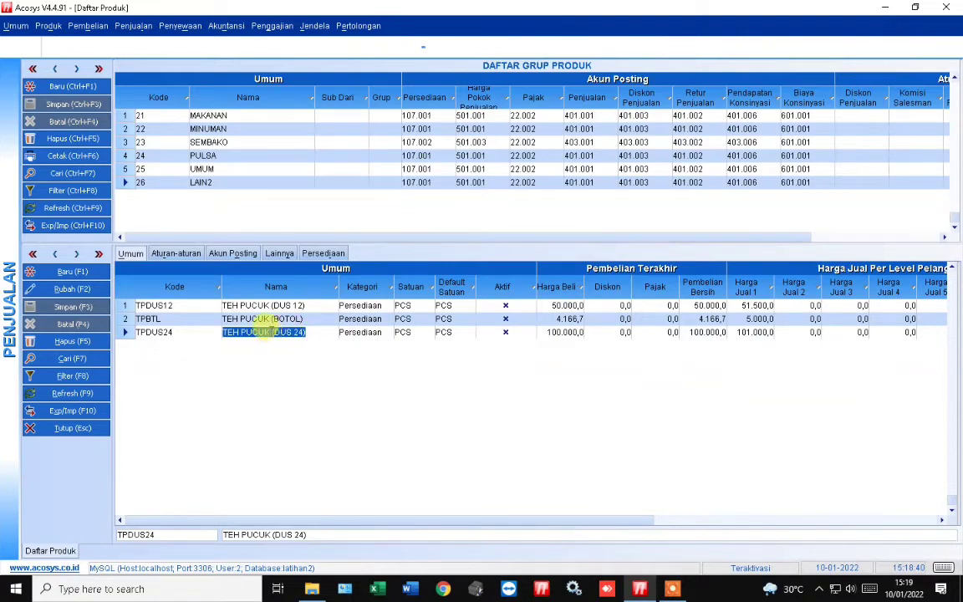
click(256, 302)
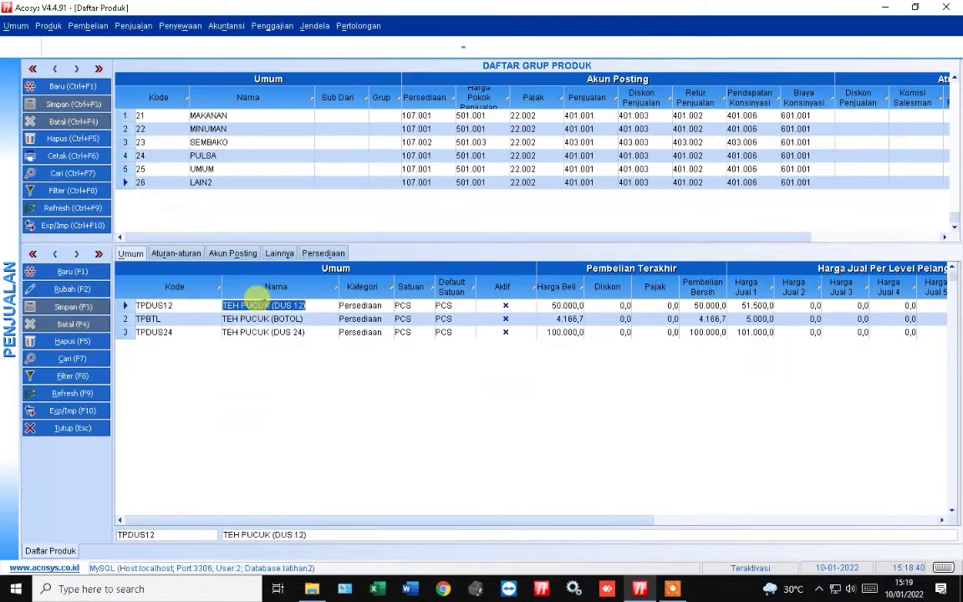
click(262, 317)
click(262, 327)
click(255, 319)
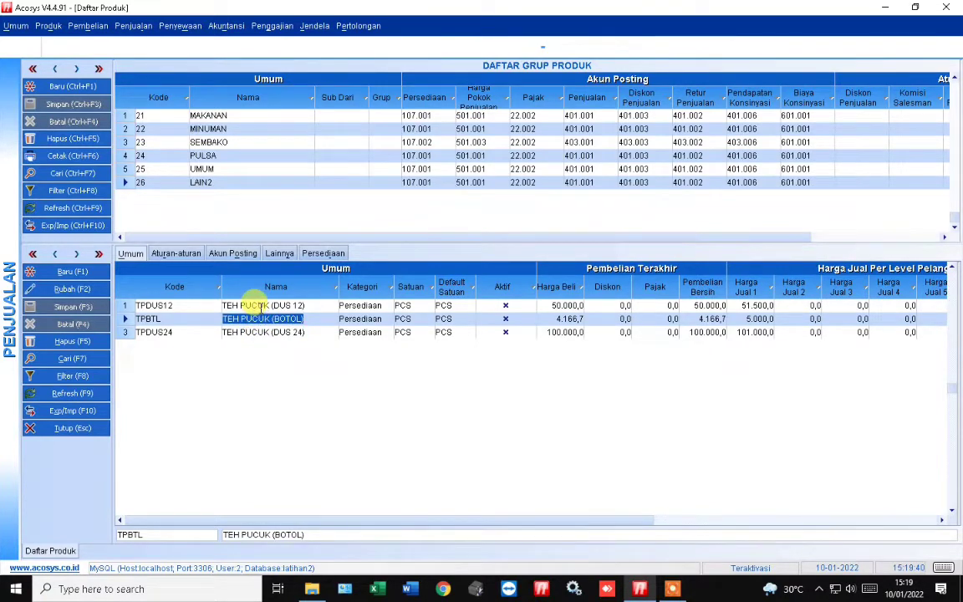
click(255, 306)
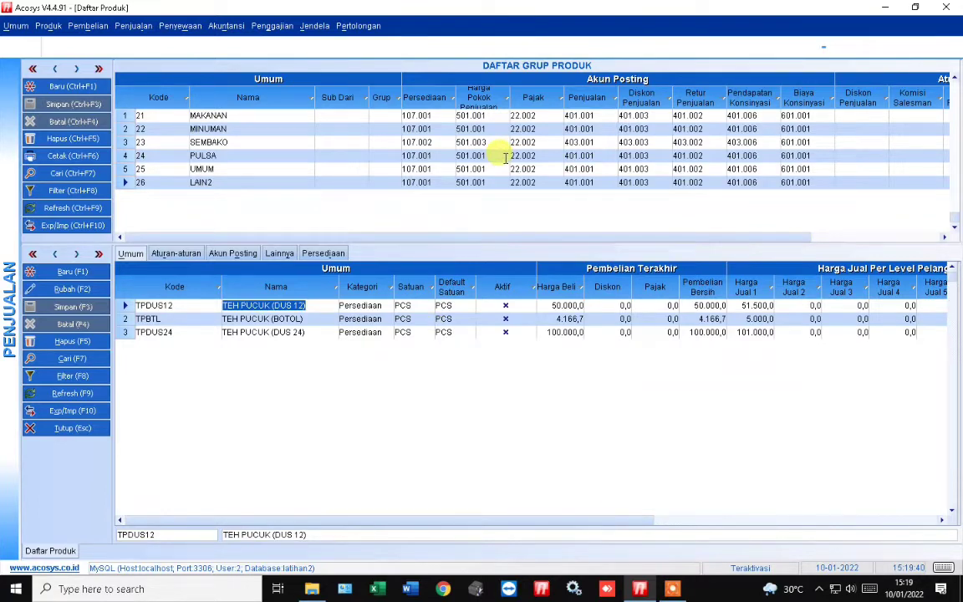
click(288, 318)
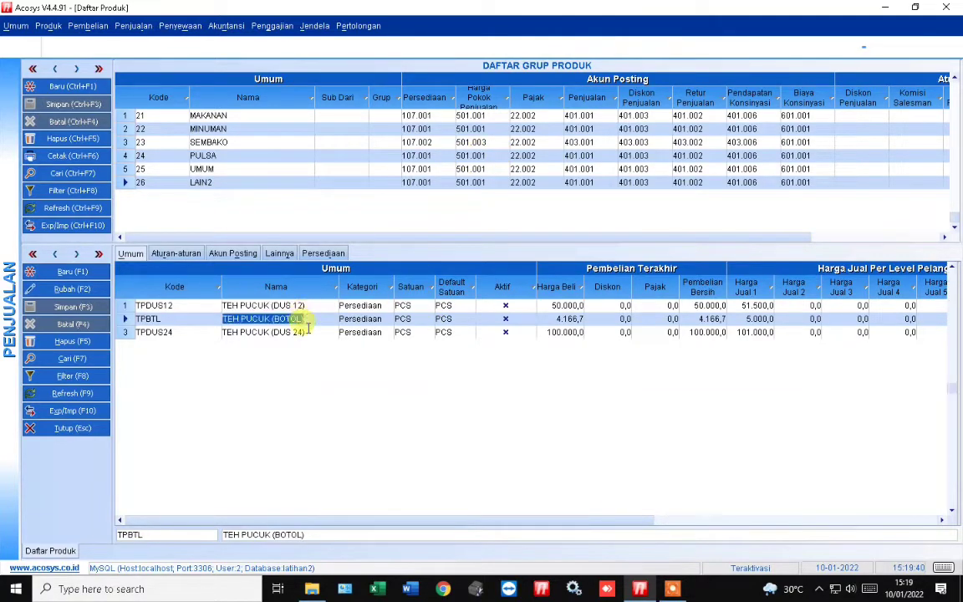
click(305, 331)
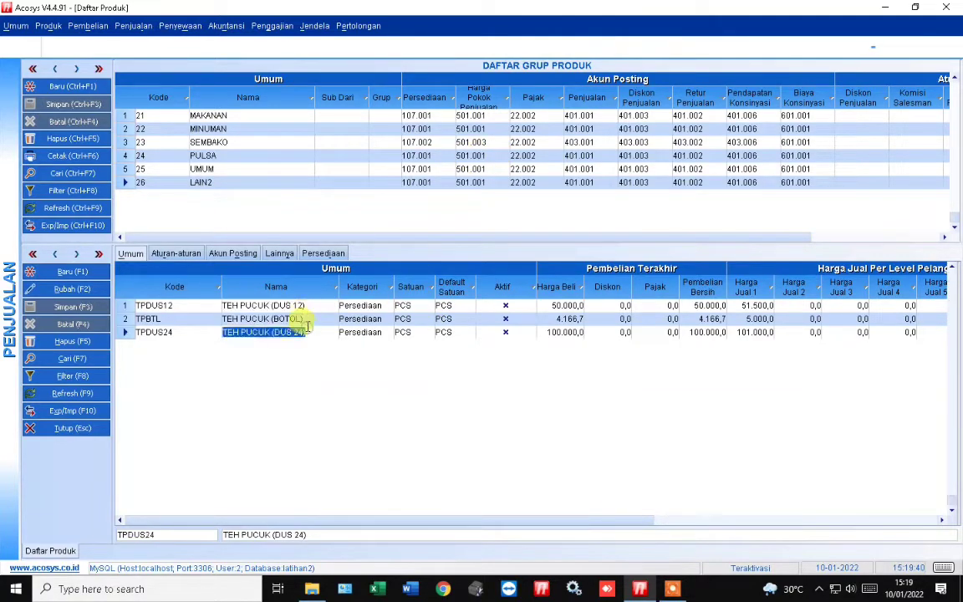
Start a new purchase transaction (Pembelian) and enter 8888888 as its Faktur number.
click(84, 27)
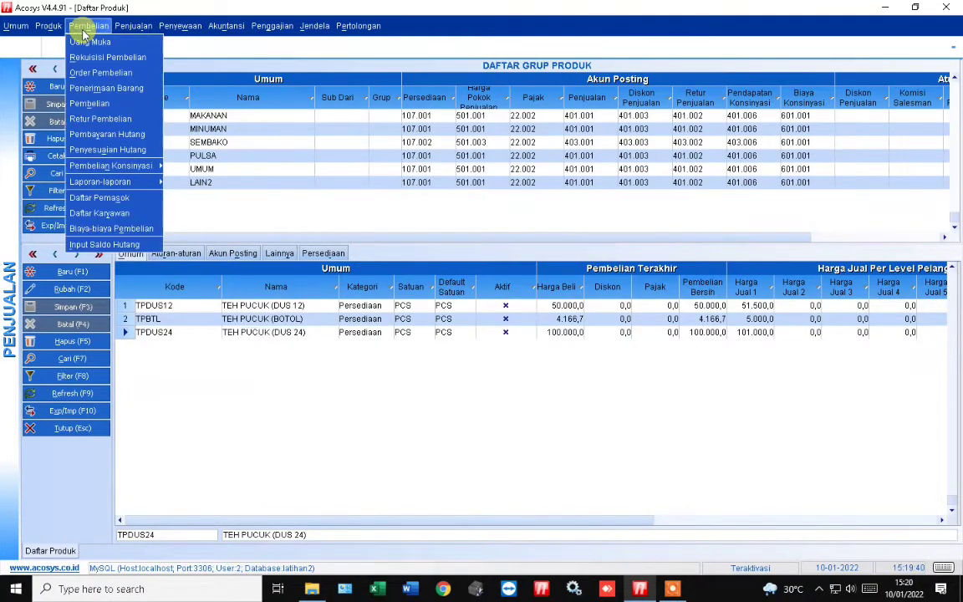
click(118, 106)
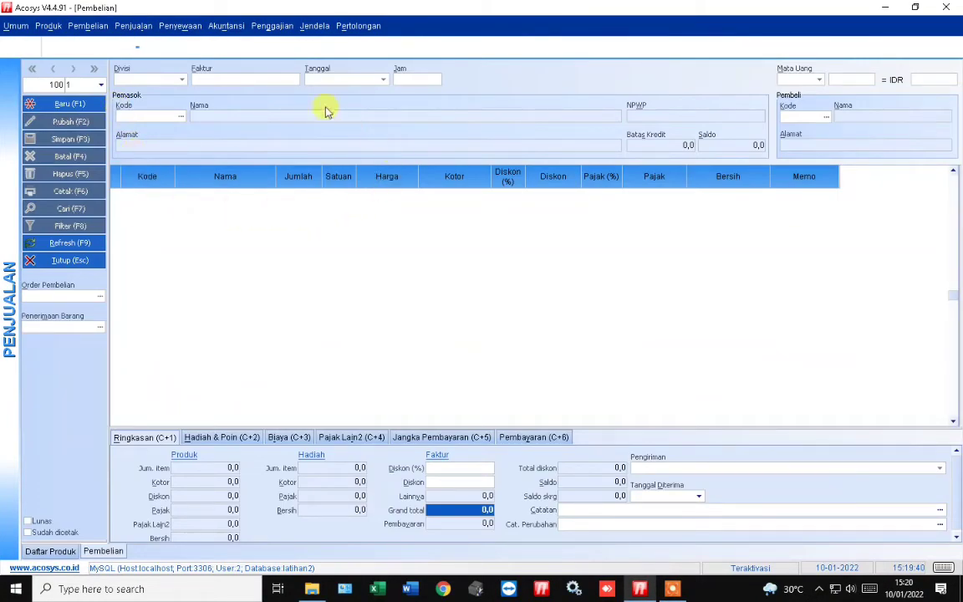
click(88, 107)
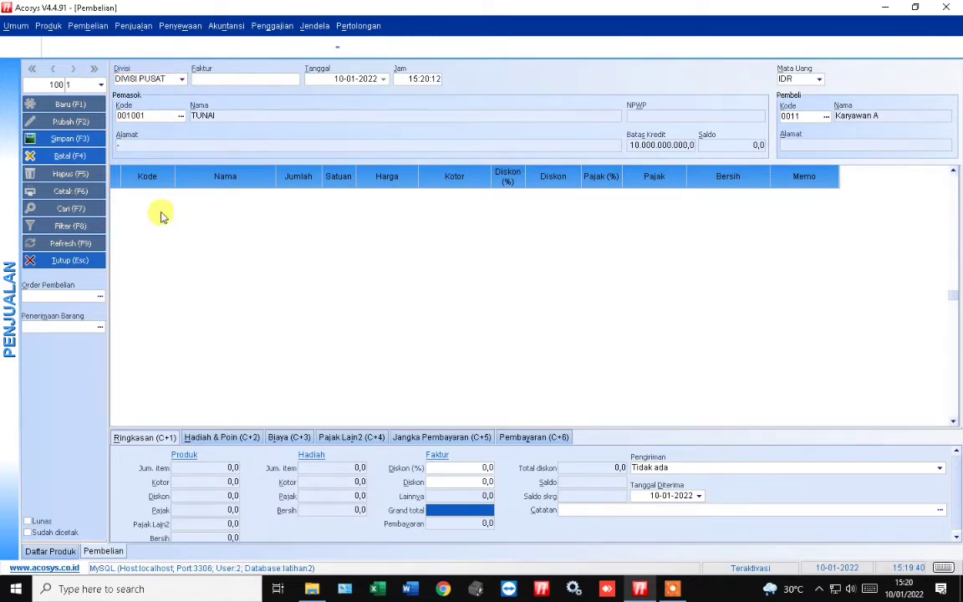
click(214, 78)
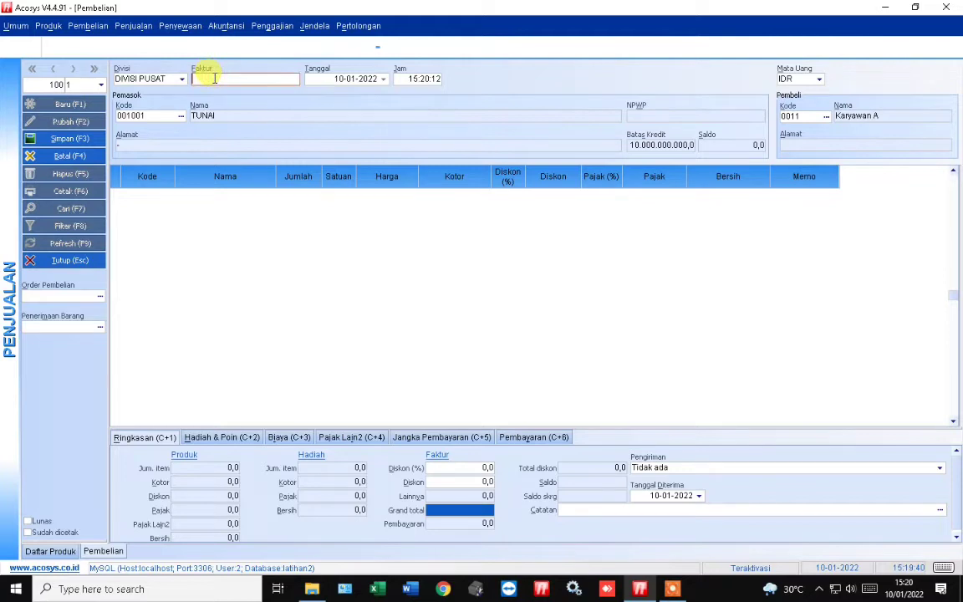
text(8888888)
Add an empty item row to the purchase and widen the Kode and Nama columns of the item table.
click(165, 224)
drag(172, 185, 190, 185)
drag(288, 184, 331, 184)
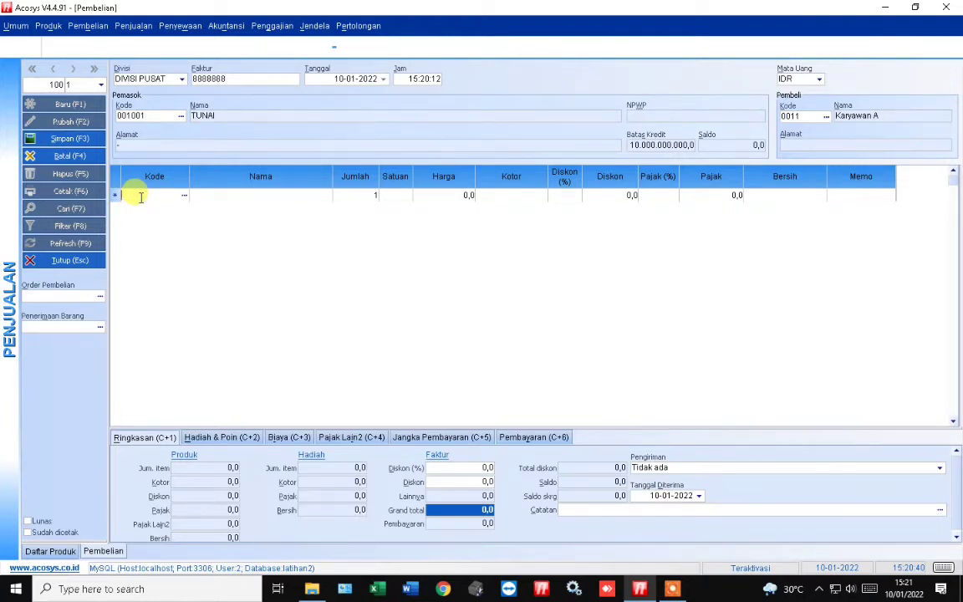
Look up the product for the first purchase line and choose TPDUS24, TEH PUCUK (DUS 24).
key(Return)
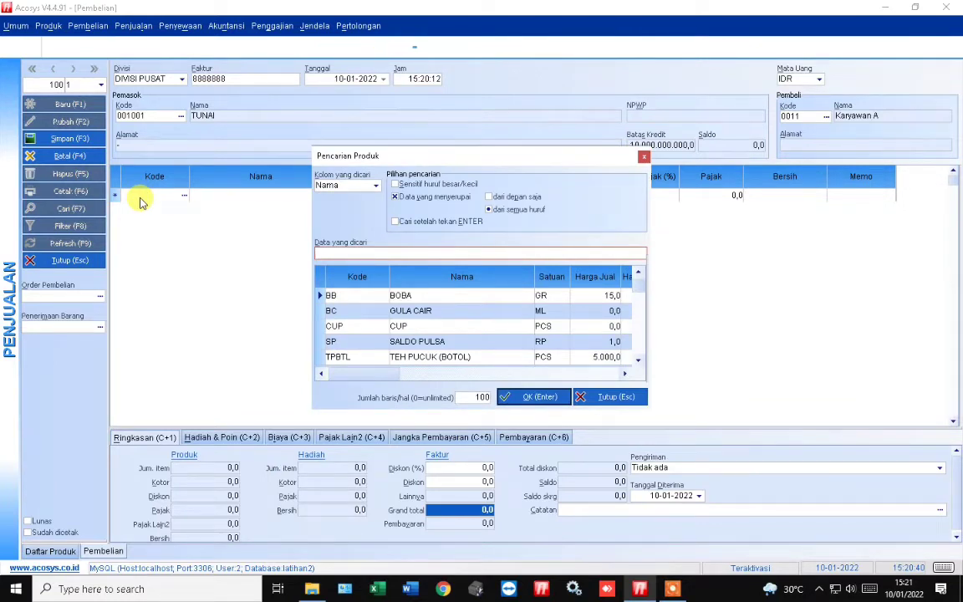
key(Down)
key(Down)
key(Down)
key(Down)
key(Down)
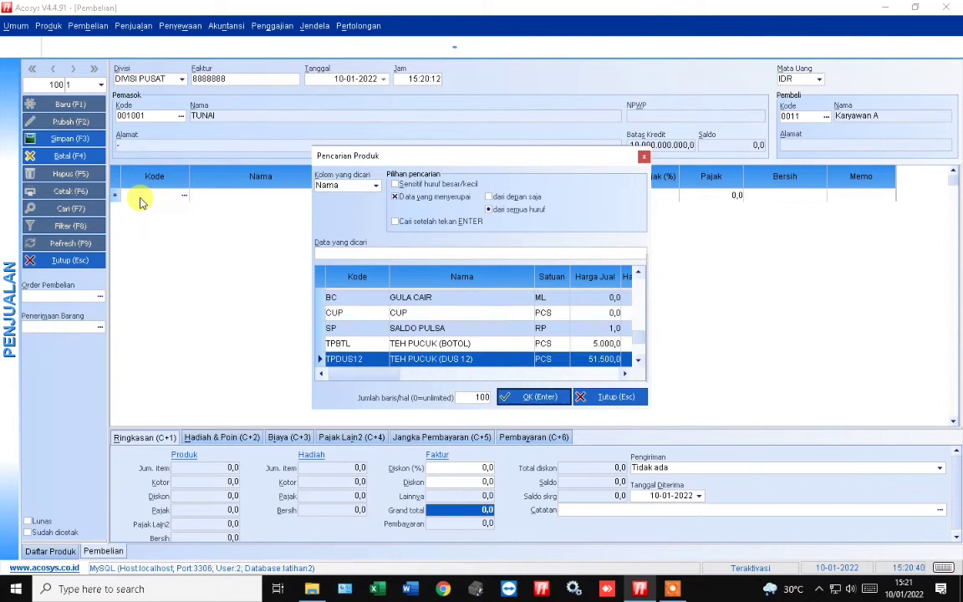
key(Down)
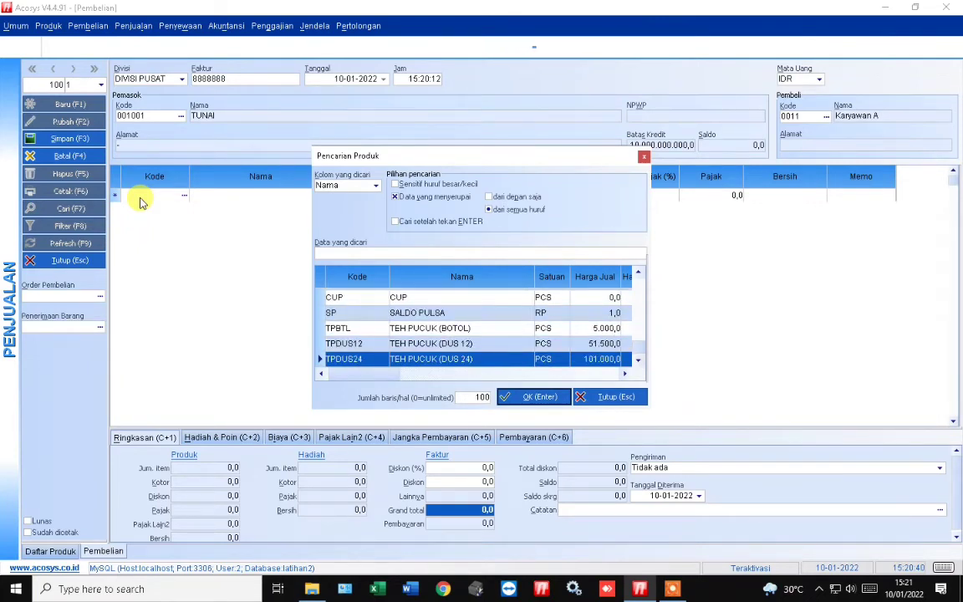
key(Return)
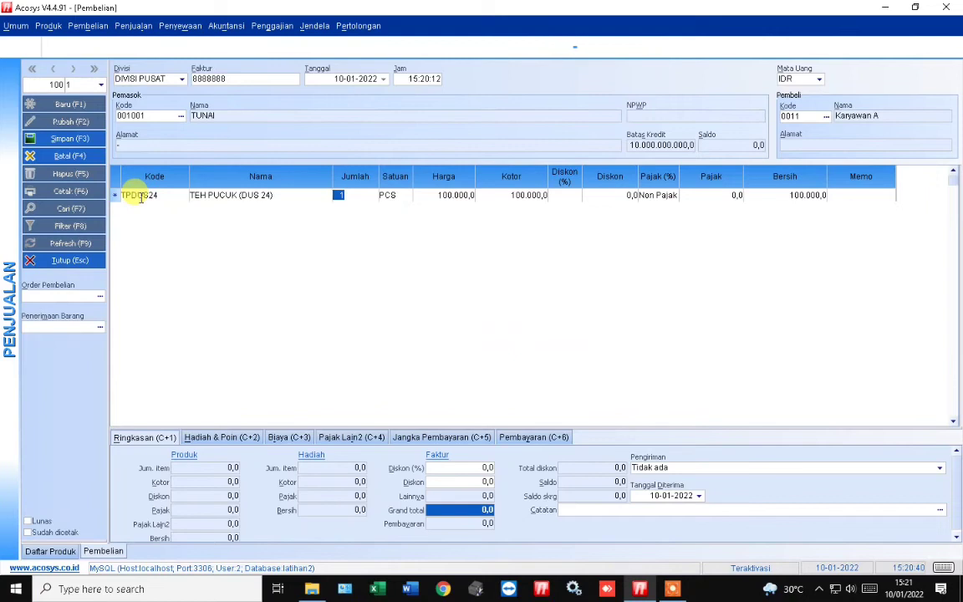
Set the quantity of the TEH PUCUK (DUS 24) purchase line to 5 and store the line.
text(5)
key(Return)
key(Return)
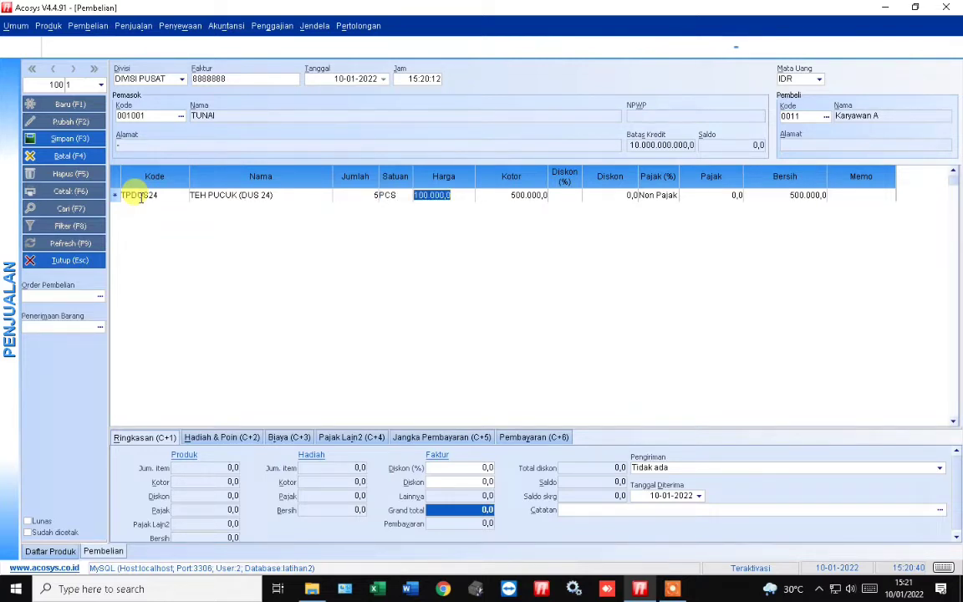
key(shift+Tab)
key(shift+Tab)
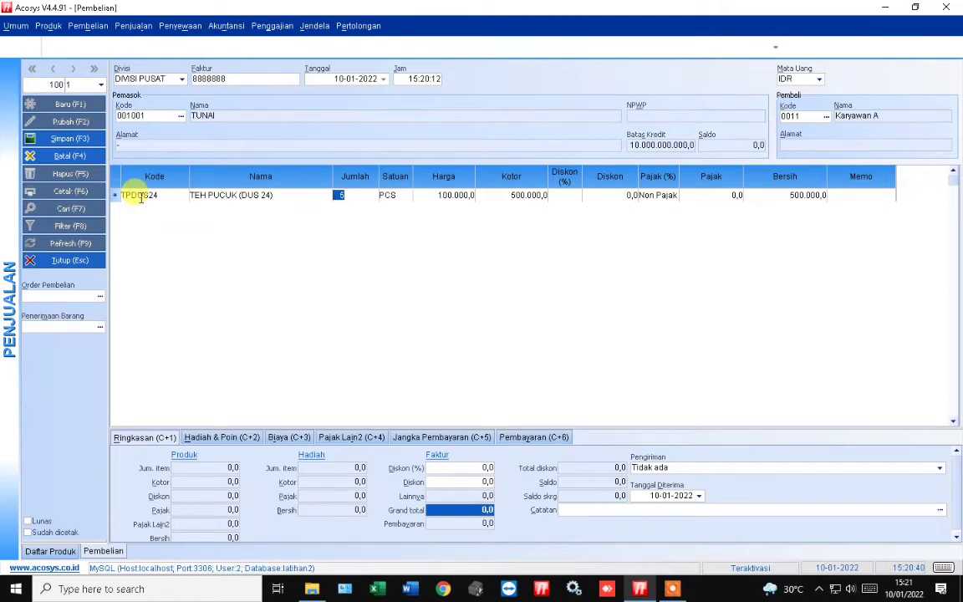
key(Down)
Add TPDUS12, TEH PUCUK (DUS 12), as the second purchase line with a quantity of 10.
key(Return)
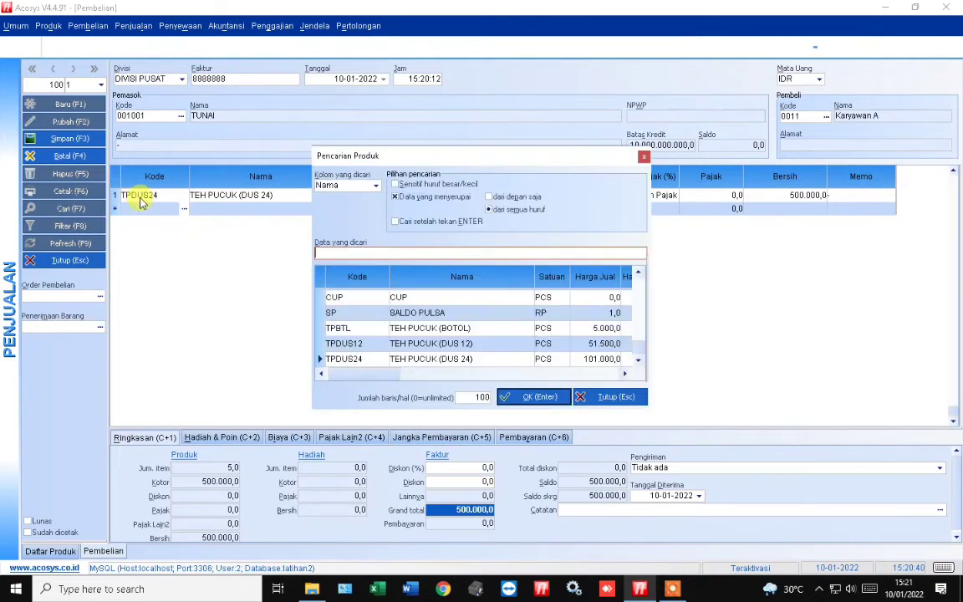
key(Tab)
key(Tab)
key(Up)
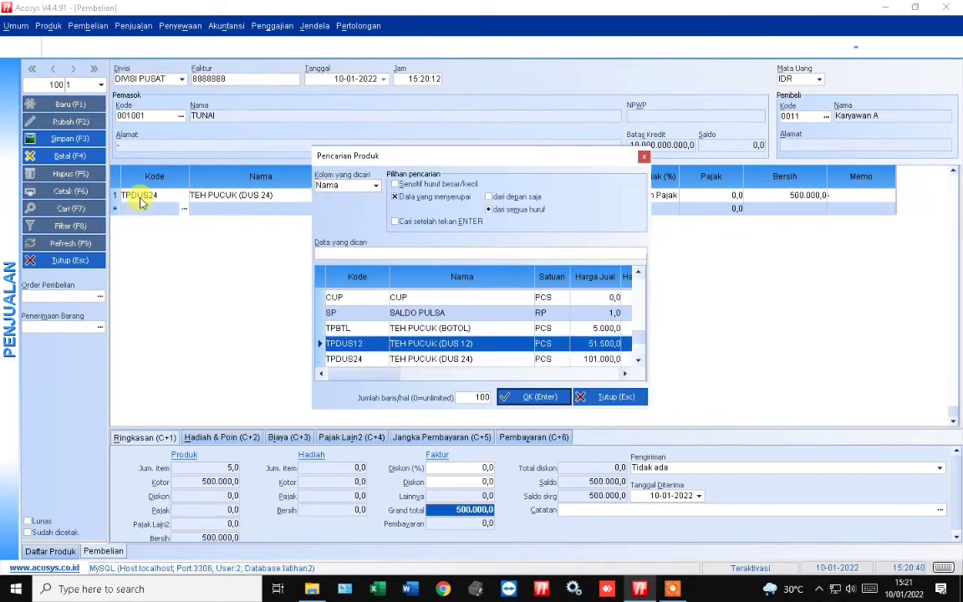
key(Return)
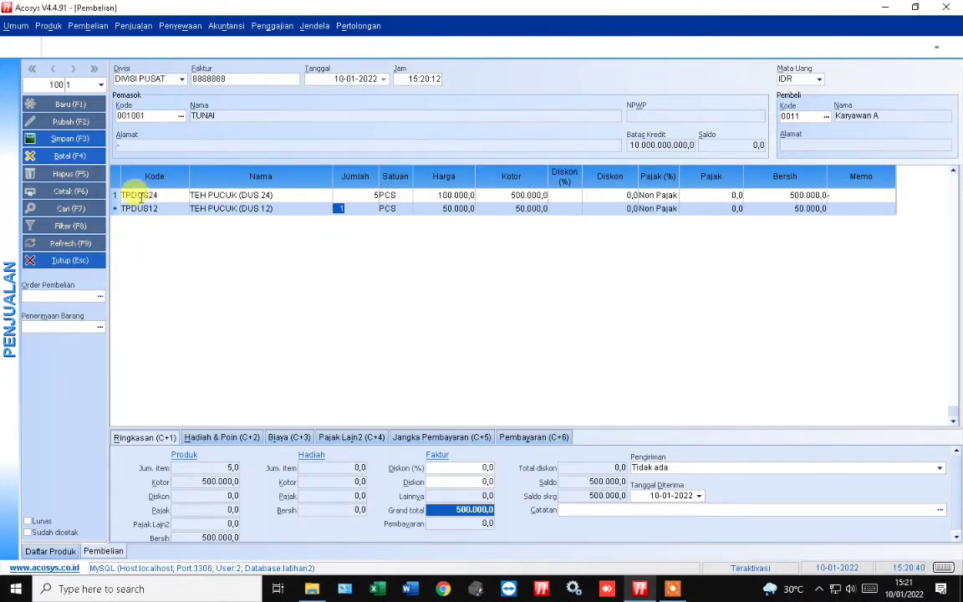
text(10)
key(Return)
Add TPBTL, TEH PUCUK (BOTOL), as the third purchase line with a quantity of 3, and add no further product.
key(Return)
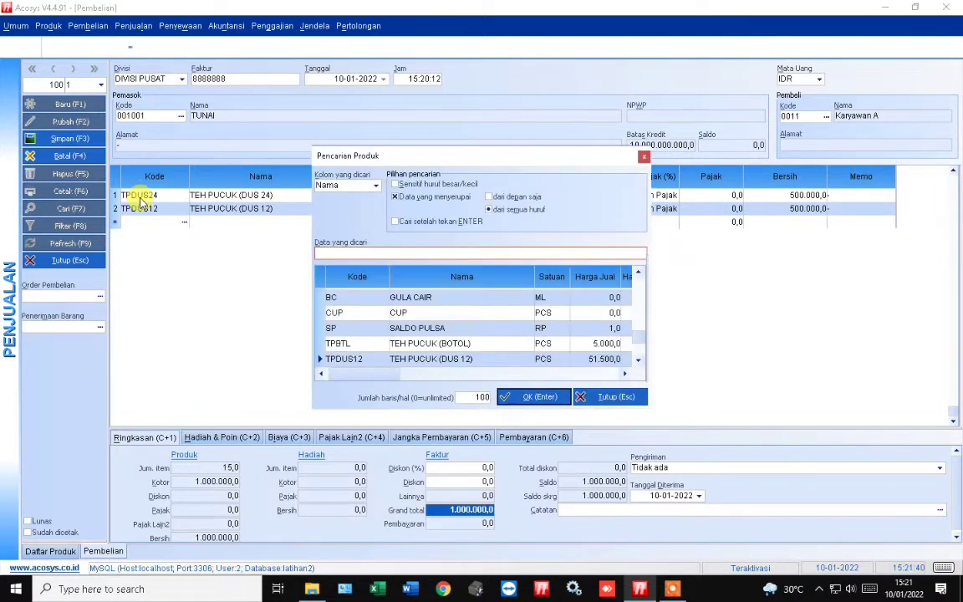
key(Up)
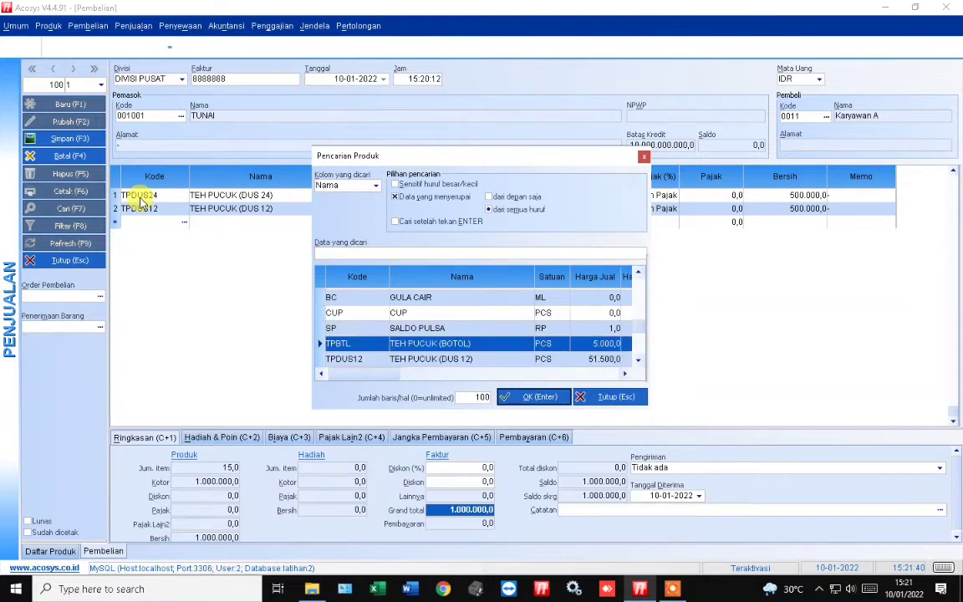
key(Return)
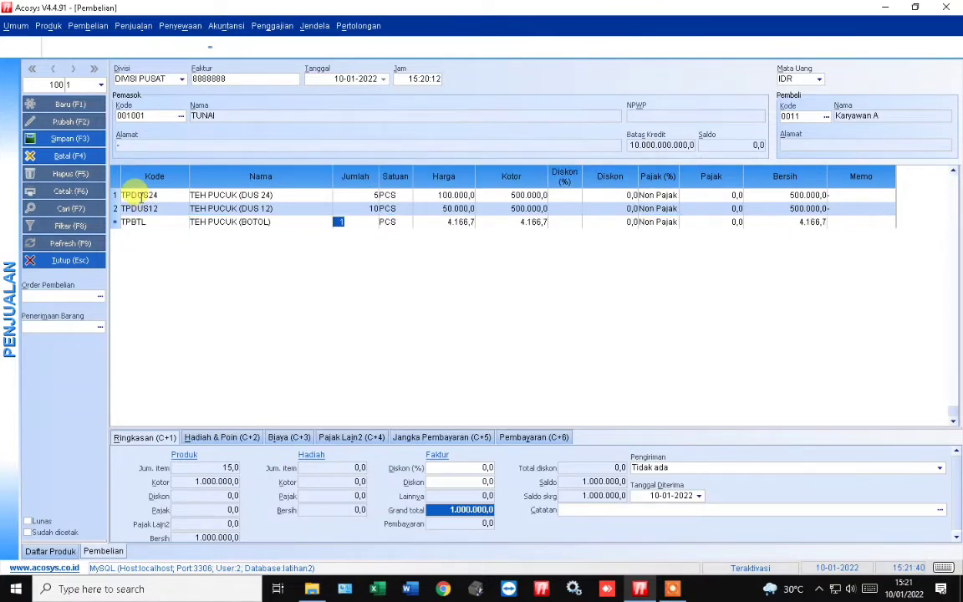
text(3)
key(Return)
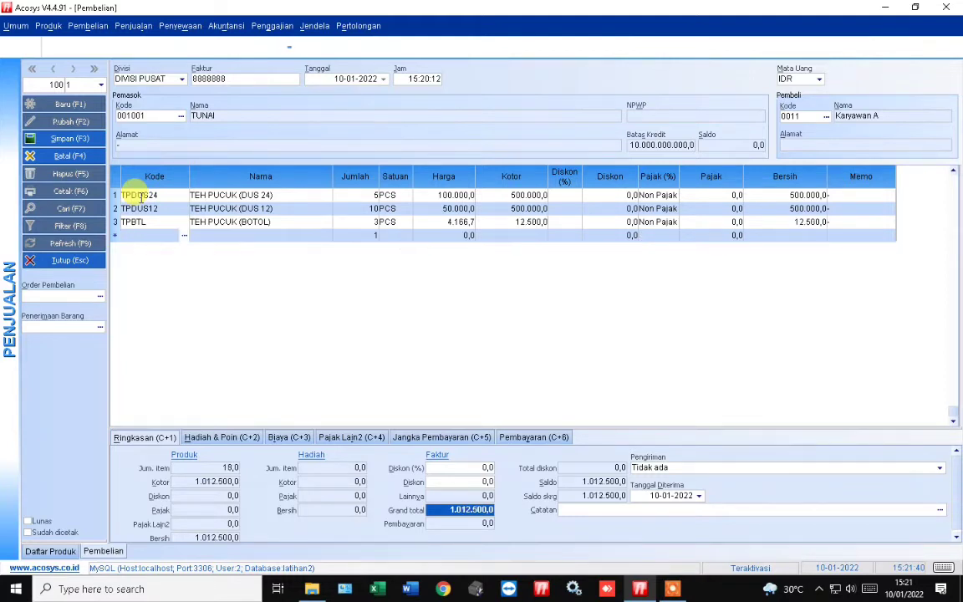
key(Return)
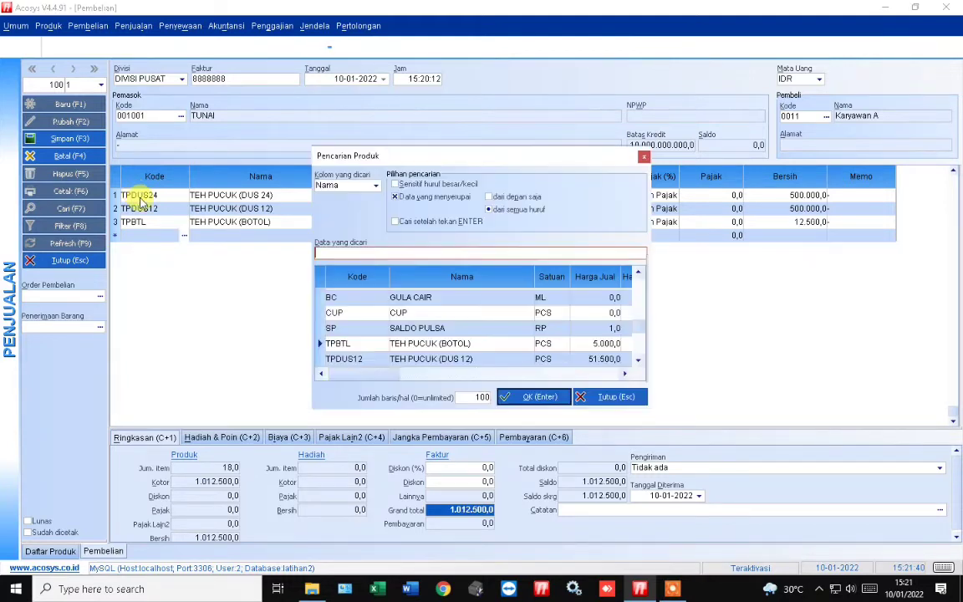
key(Escape)
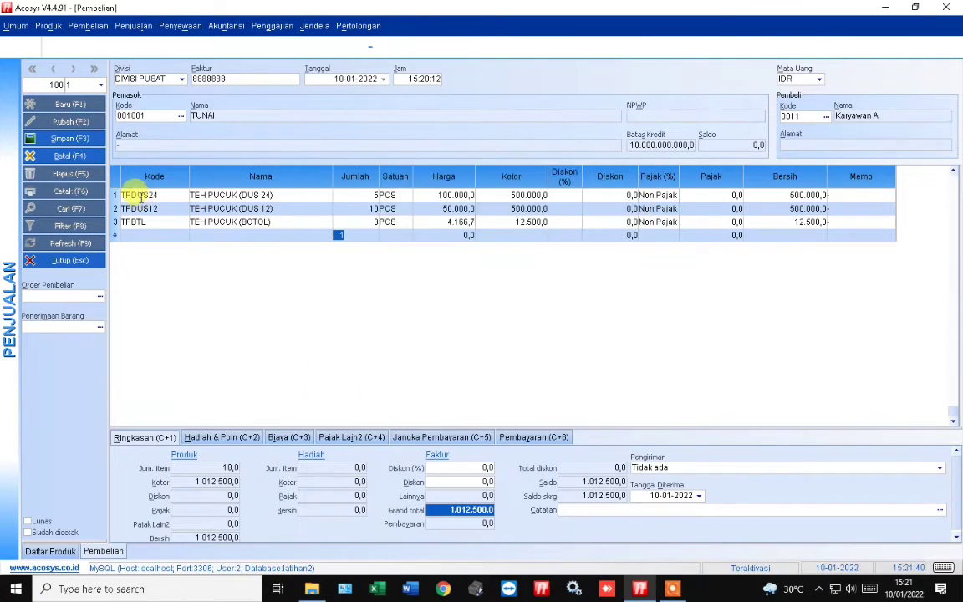
Compare the TEH PUCUK entries in the product list with the item lines of the purchase transaction.
click(57, 551)
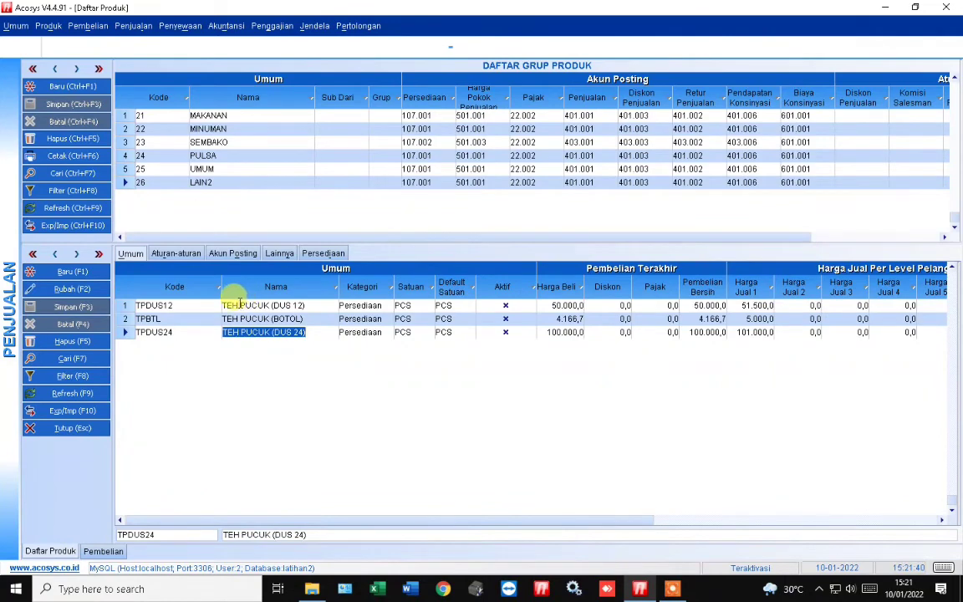
click(102, 551)
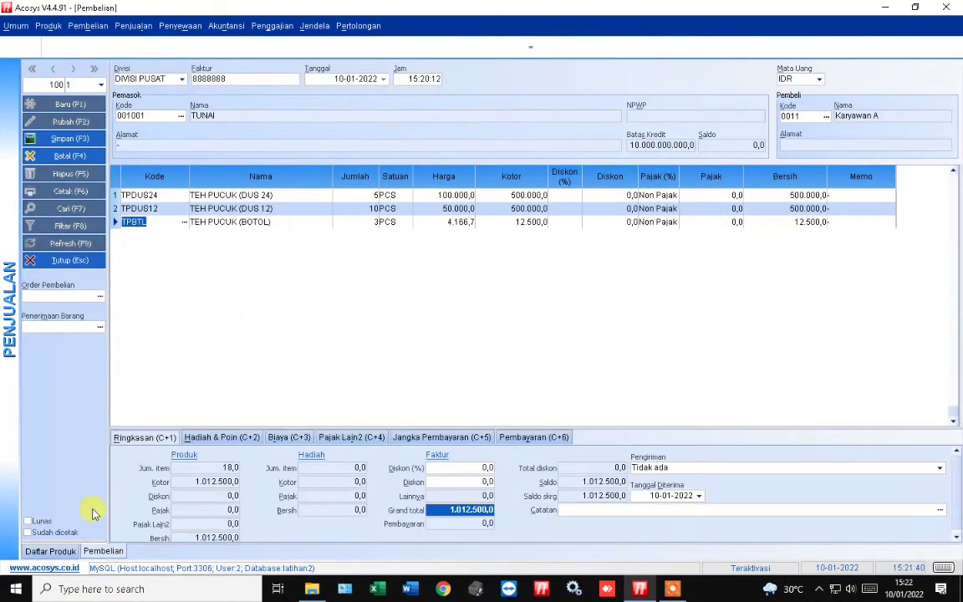
click(59, 552)
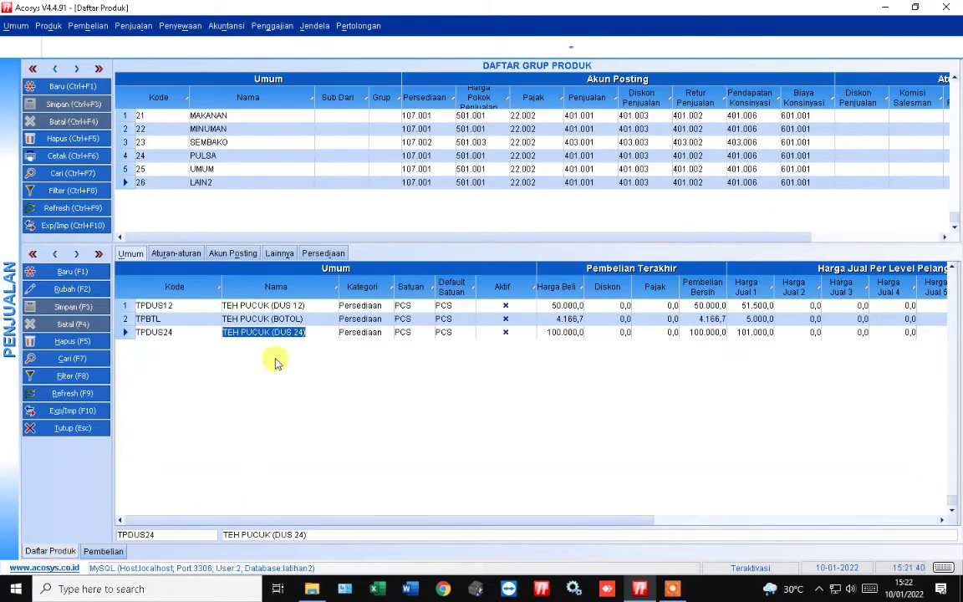
click(256, 306)
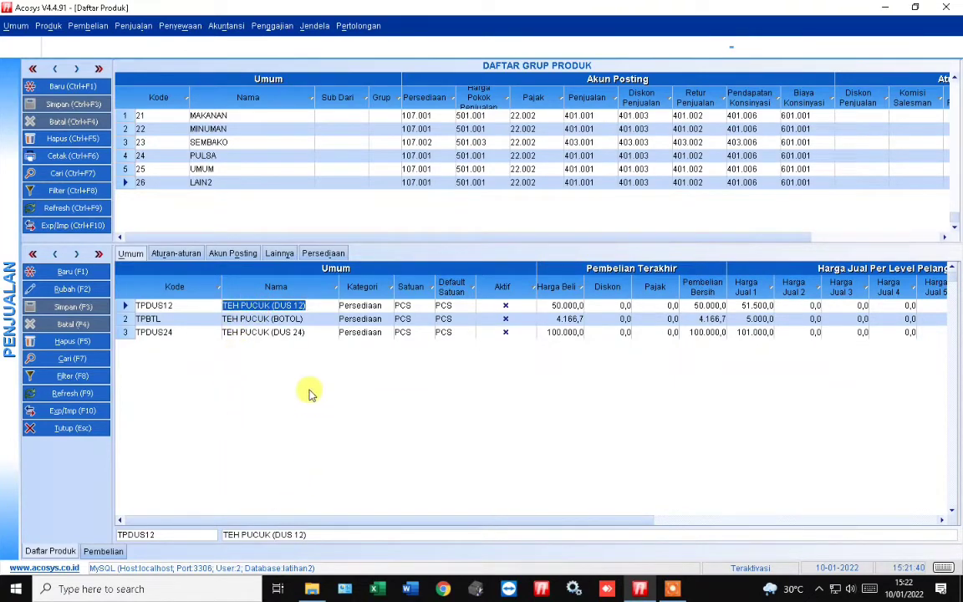
click(99, 551)
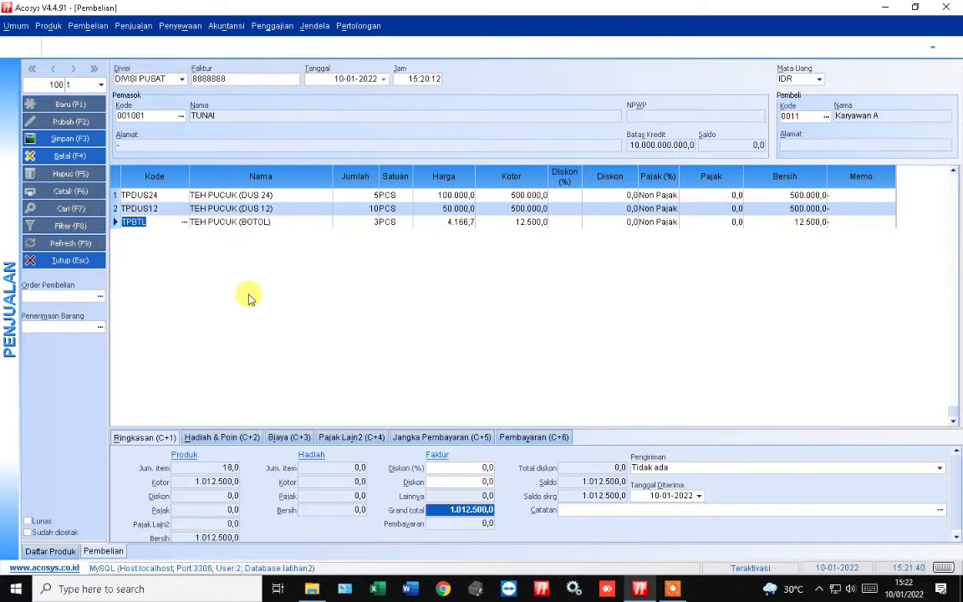
click(59, 554)
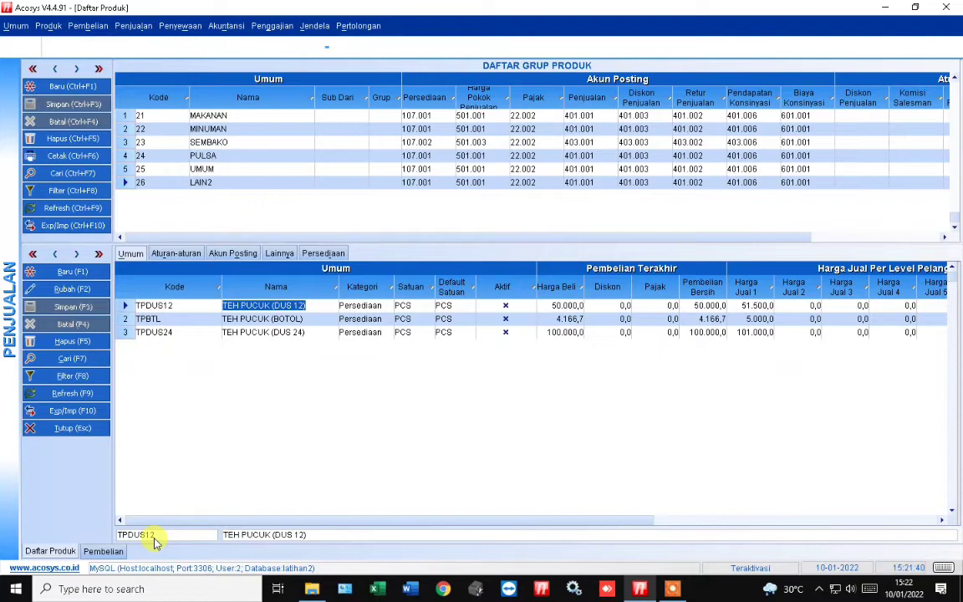
click(114, 552)
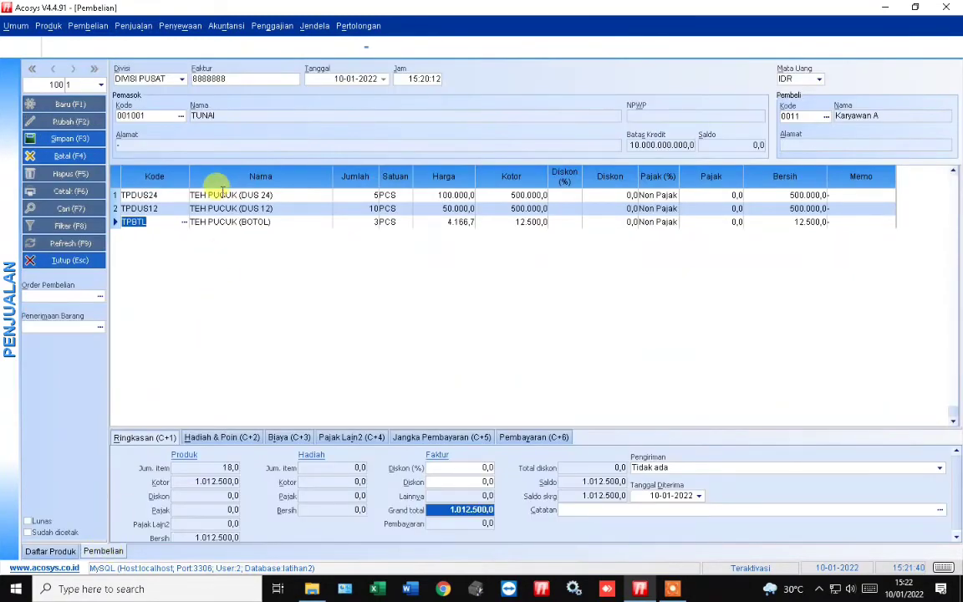
Try quantities of 1, 2 and 10 on the TEH PUCUK (BOTOL) purchase line and return it to 3.
click(337, 195)
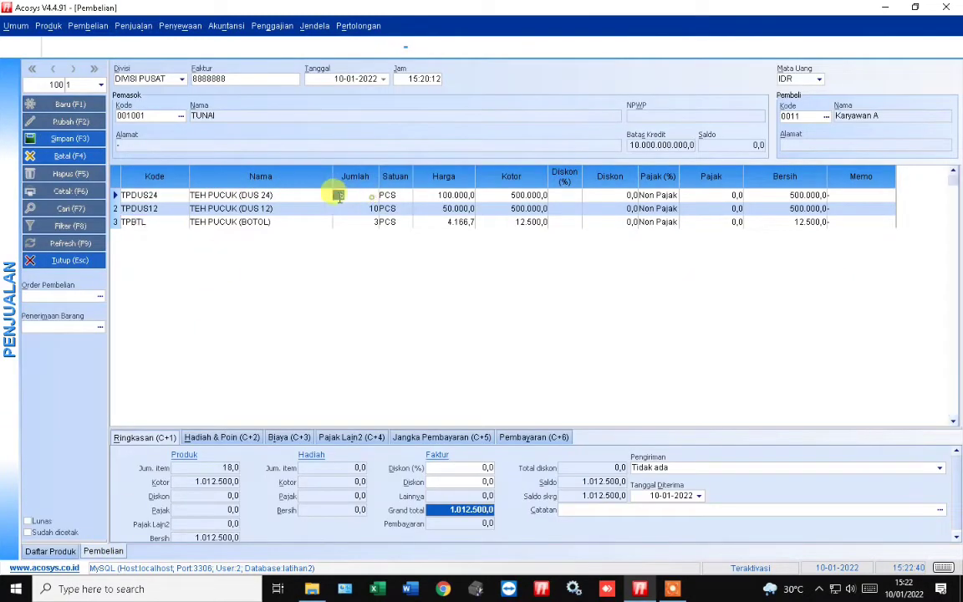
click(336, 221)
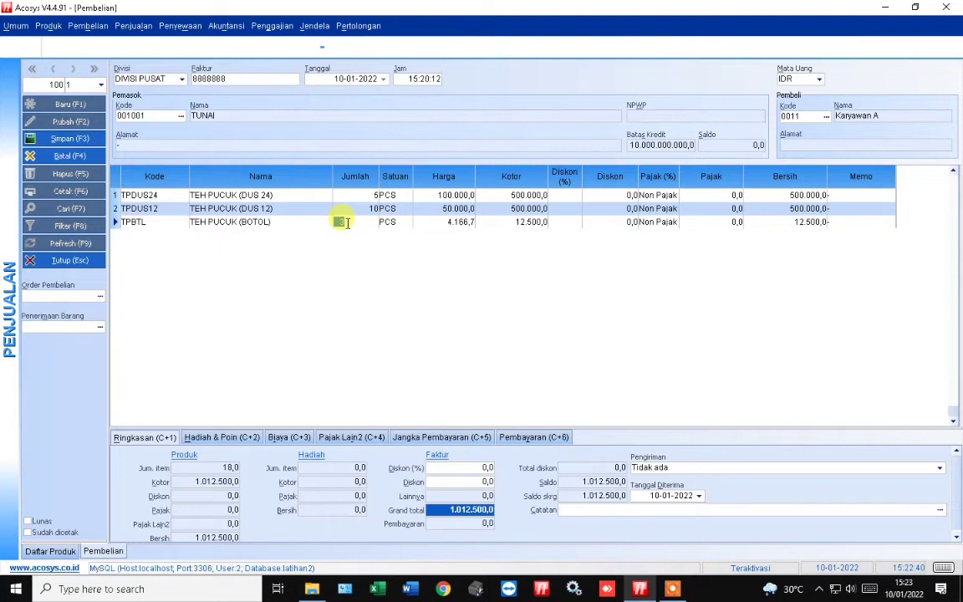
text(3)
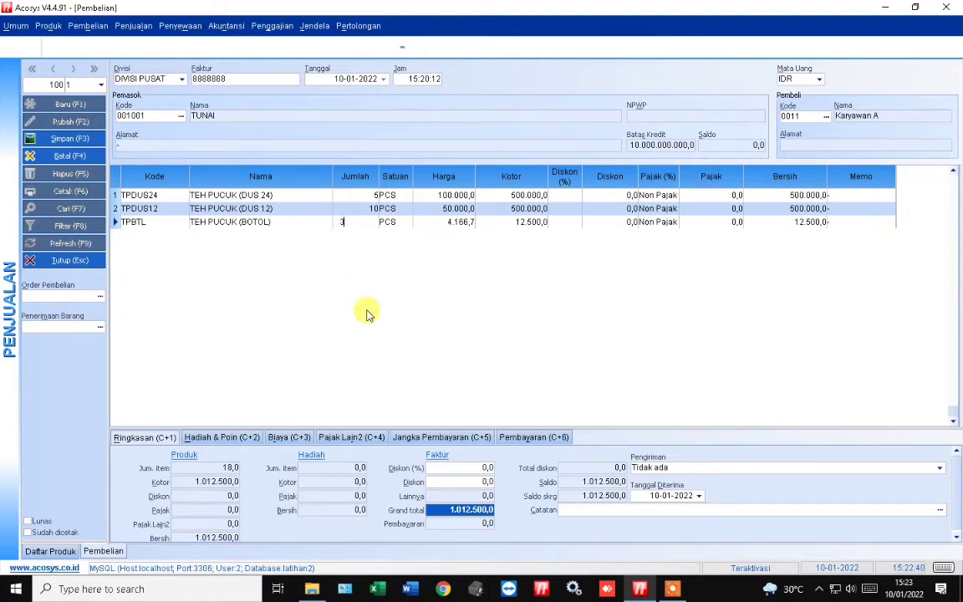
key(BackSpace)
text(1)
key(BackSpace)
text(2)
key(BackSpace)
text(10)
key(BackSpace)
key(BackSpace)
text(3)
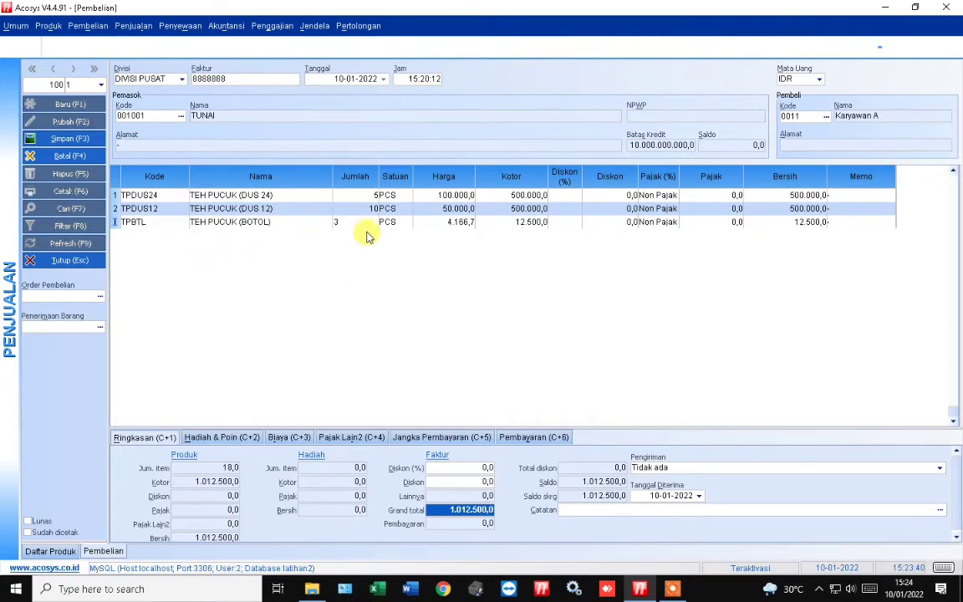
click(333, 221)
click(343, 222)
click(337, 222)
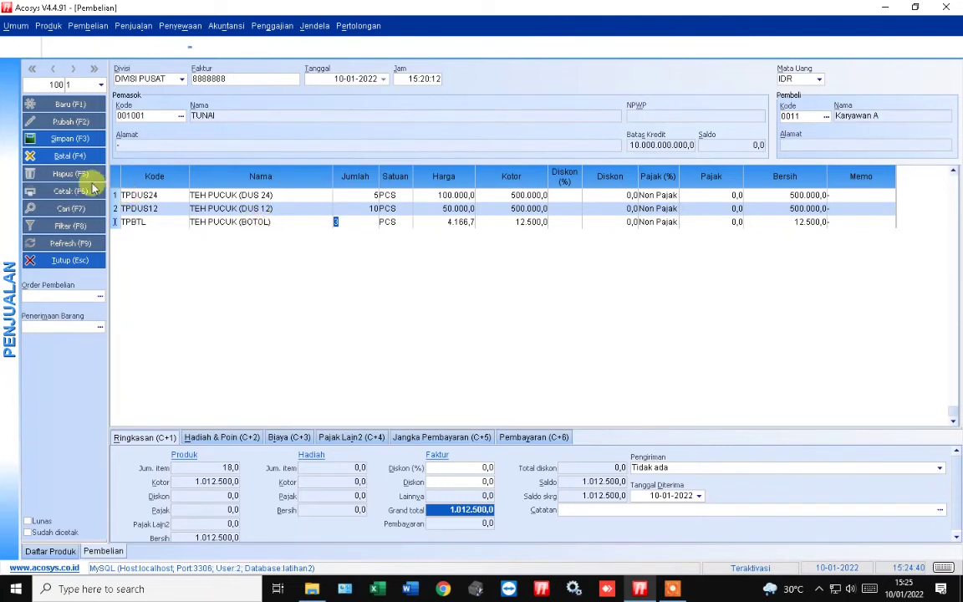
Save the purchase transaction and reopen it for editing.
click(66, 143)
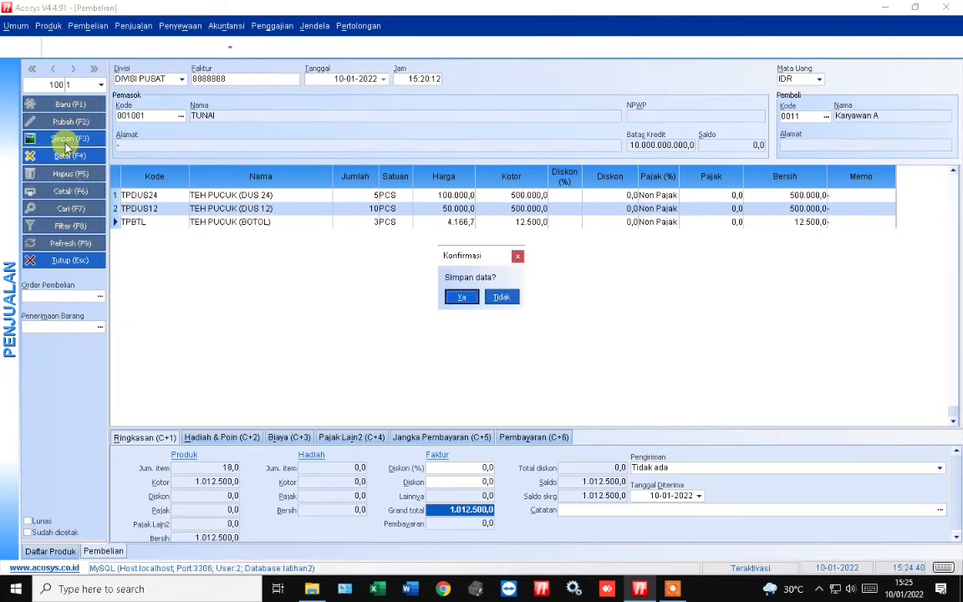
click(461, 297)
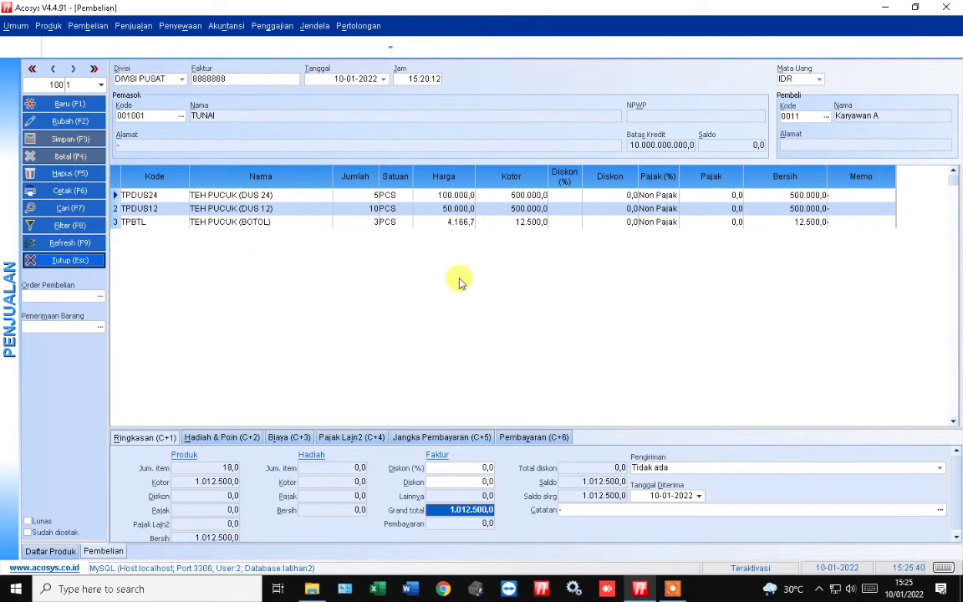
click(67, 121)
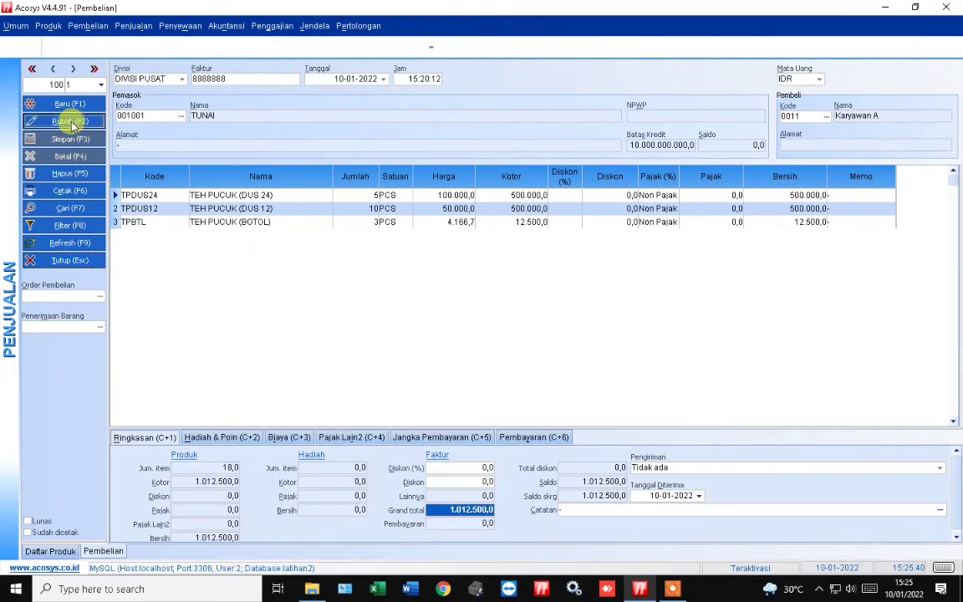
click(72, 140)
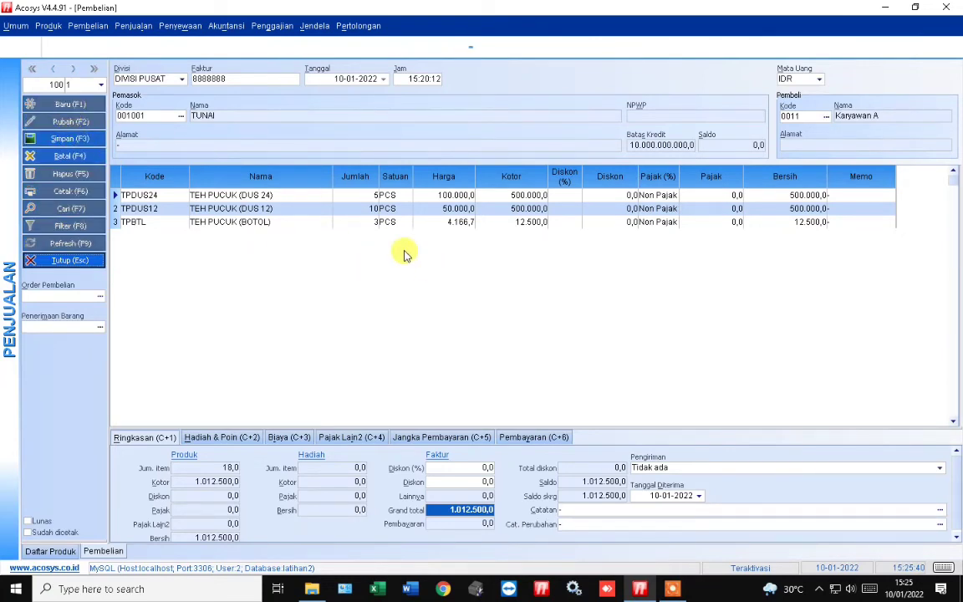
Open the supplier list and set the credit limit of supplier TUNAI to 0.
click(80, 26)
click(102, 198)
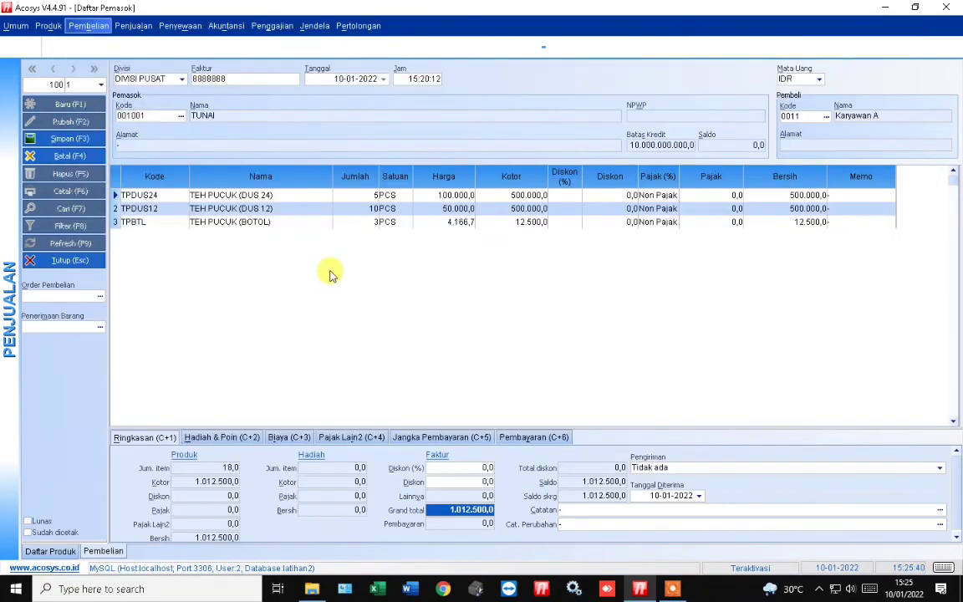
click(322, 309)
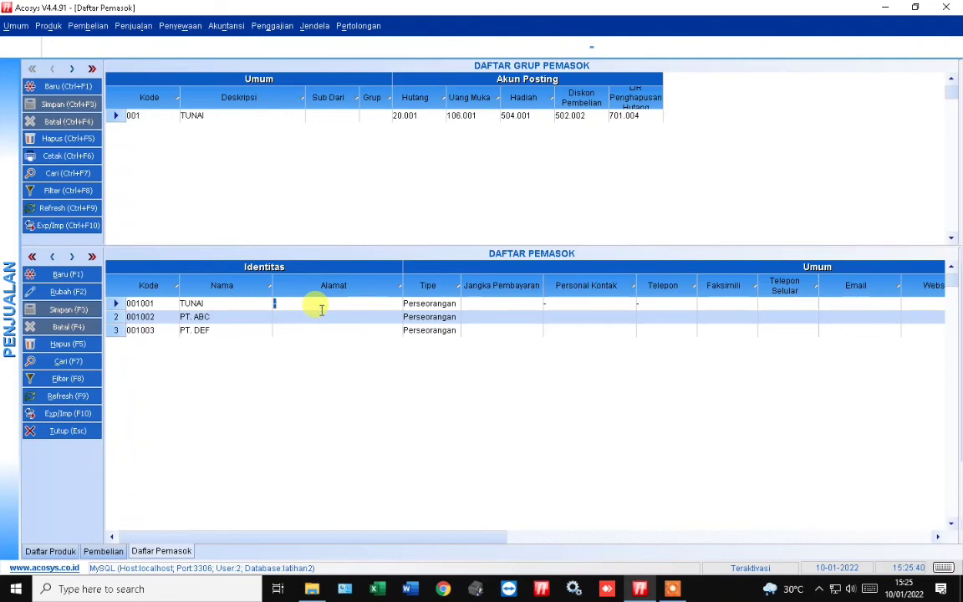
key(Right)
key(Right)
key(Right)
key(Right)
key(Right)
key(Right)
key(Right)
key(Right)
key(Right)
key(Right)
key(Right)
key(Right)
key(Right)
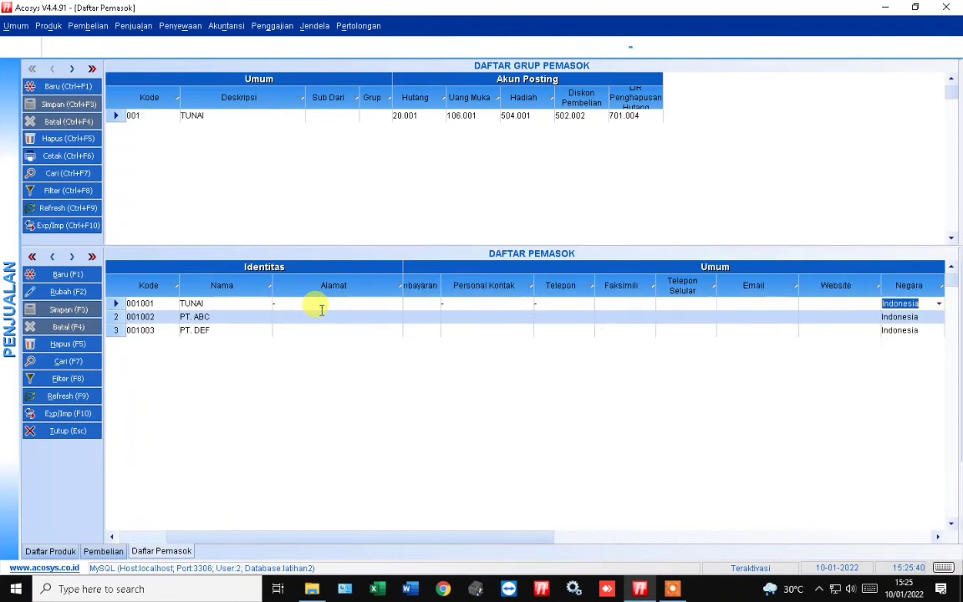
key(Left)
key(Left)
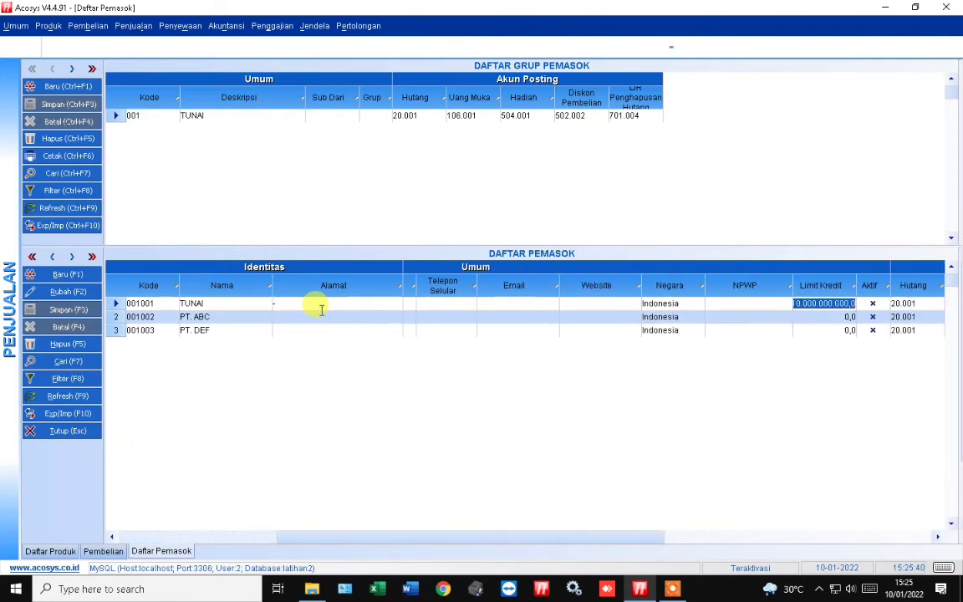
text(0)
key(Down)
key(Up)
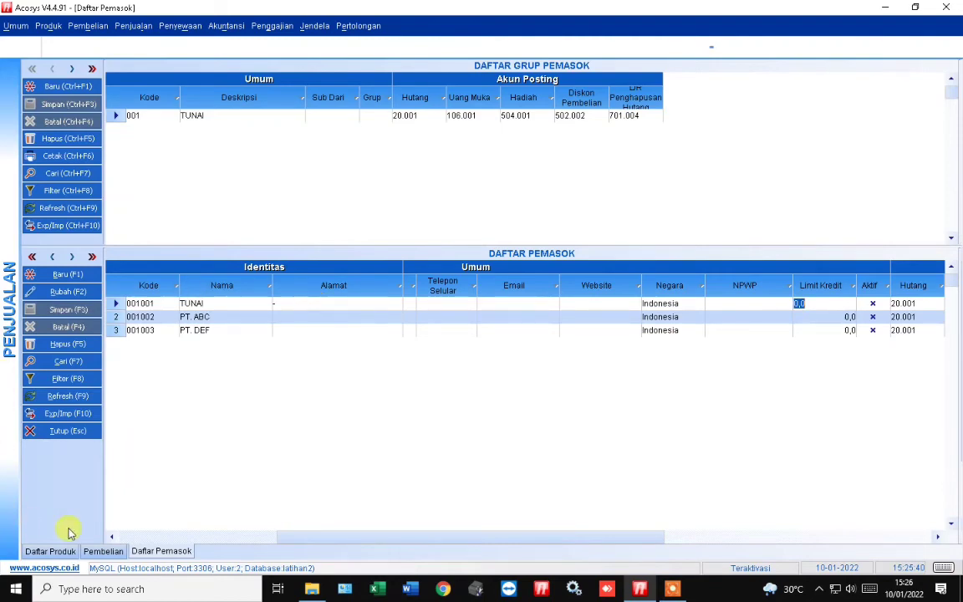
Return to the purchase transaction and reselect 001001 TUNAI as its supplier.
click(102, 552)
click(180, 115)
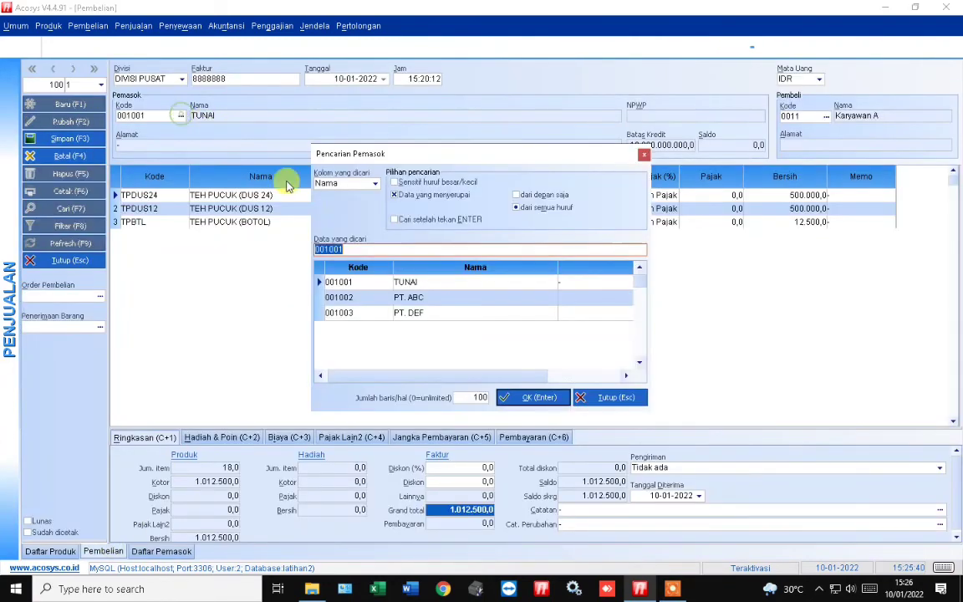
double_click(368, 282)
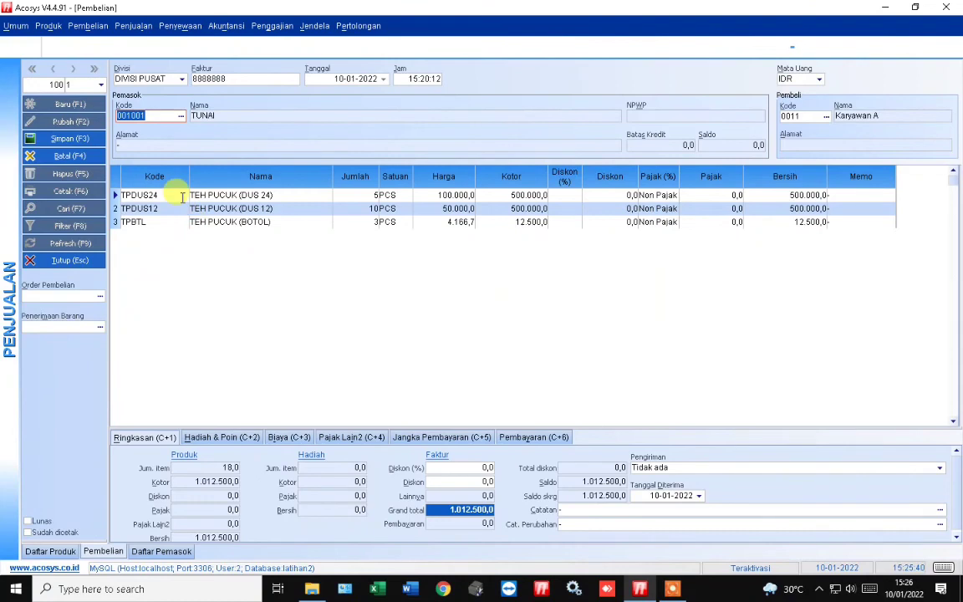
key(Tab)
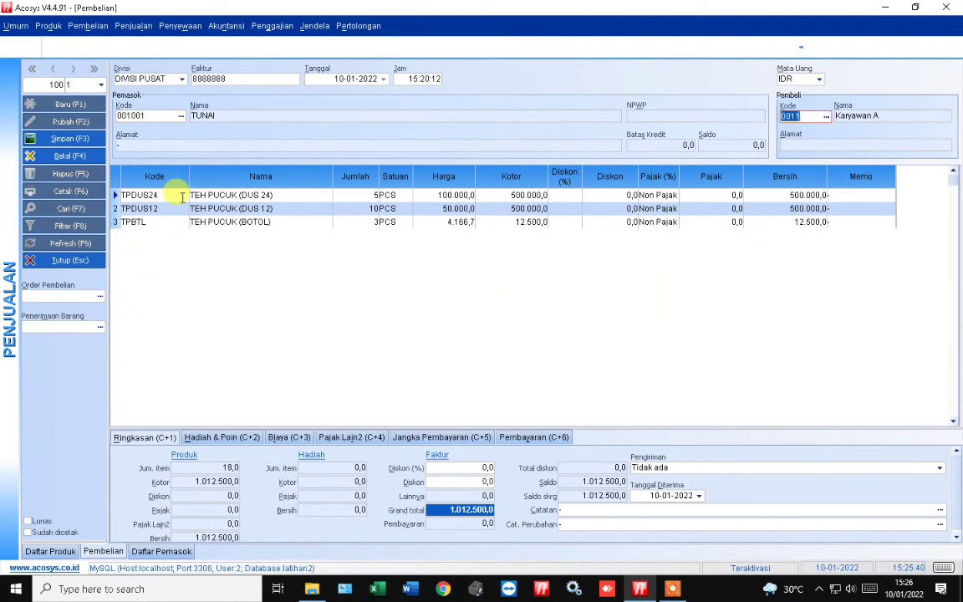
Try to save the purchase transaction without a payment.
click(66, 140)
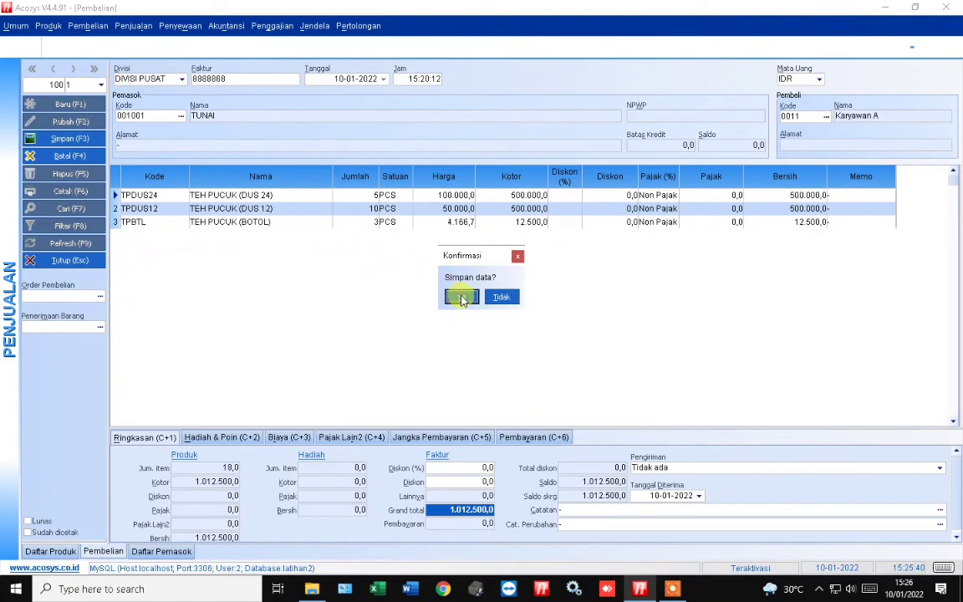
click(460, 297)
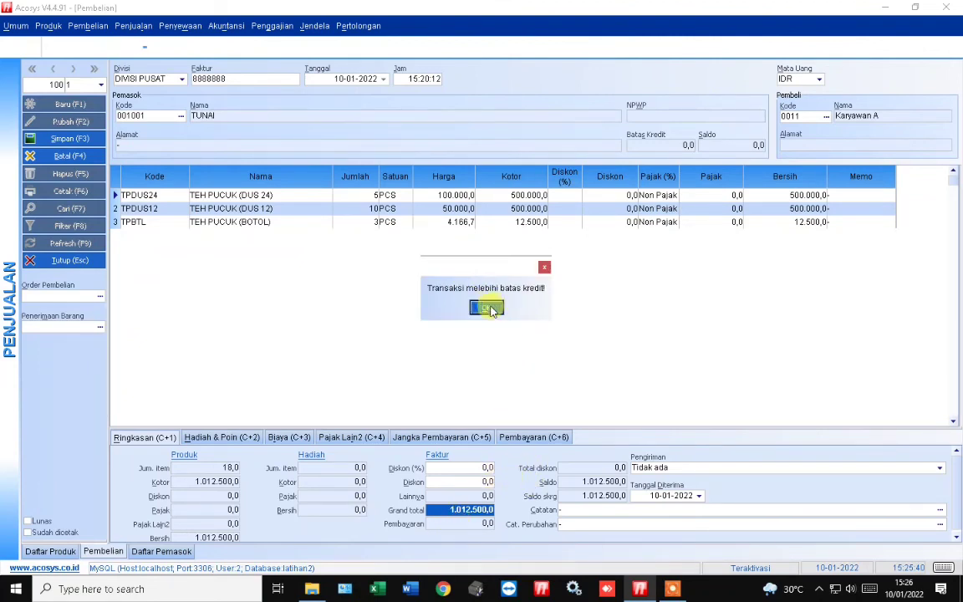
click(488, 308)
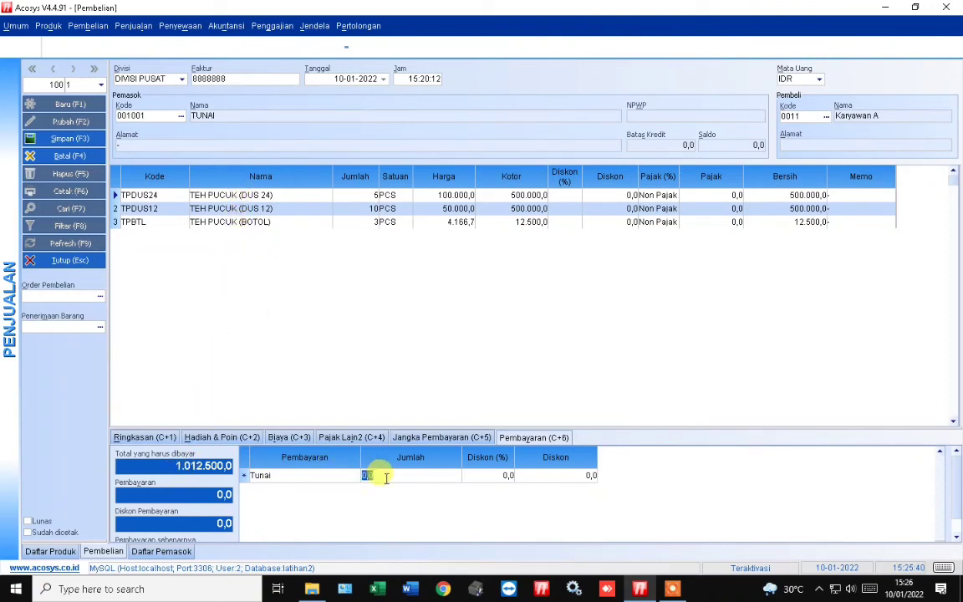
Enter a cash (Tunai) payment of 1012500 for the purchase and save the transaction.
text(1012500)
click(92, 137)
click(459, 297)
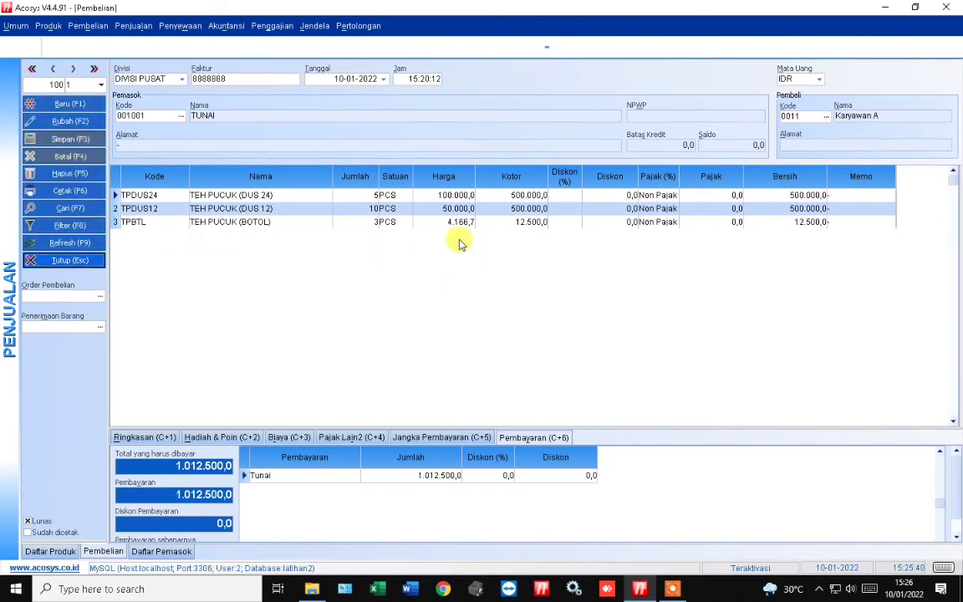
Run the Persediaan Produk stock report.
click(46, 30)
mouse_move(87, 150)
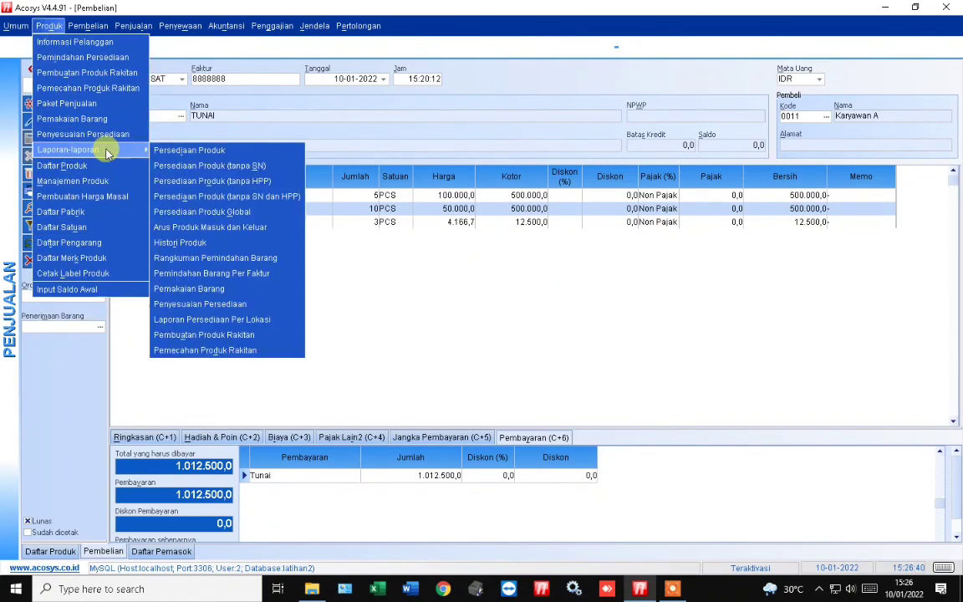
click(165, 156)
click(60, 72)
Check the stock balance of each TEH PUCUK product in the stock report.
click(579, 261)
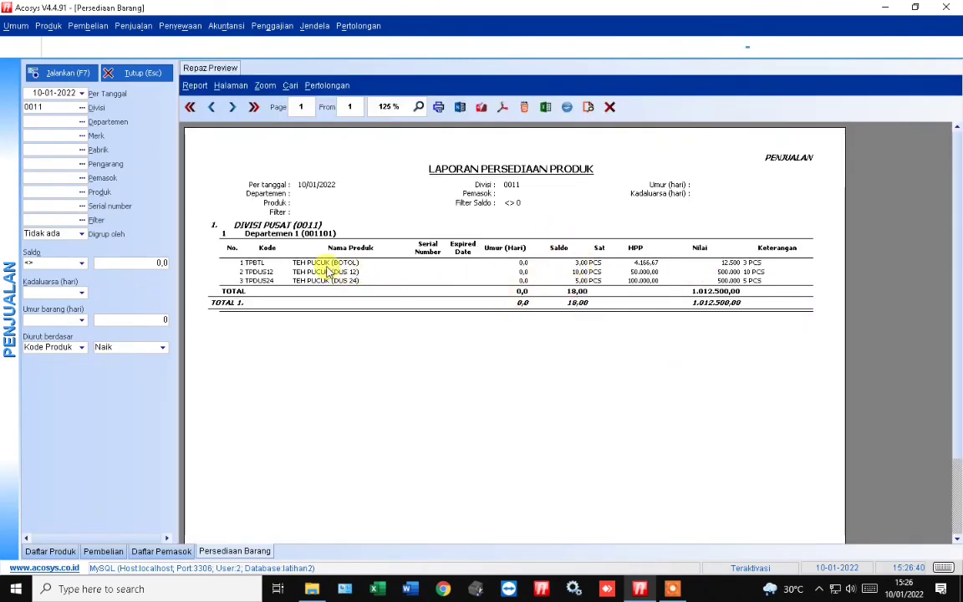
scroll(585, 262, down, 1)
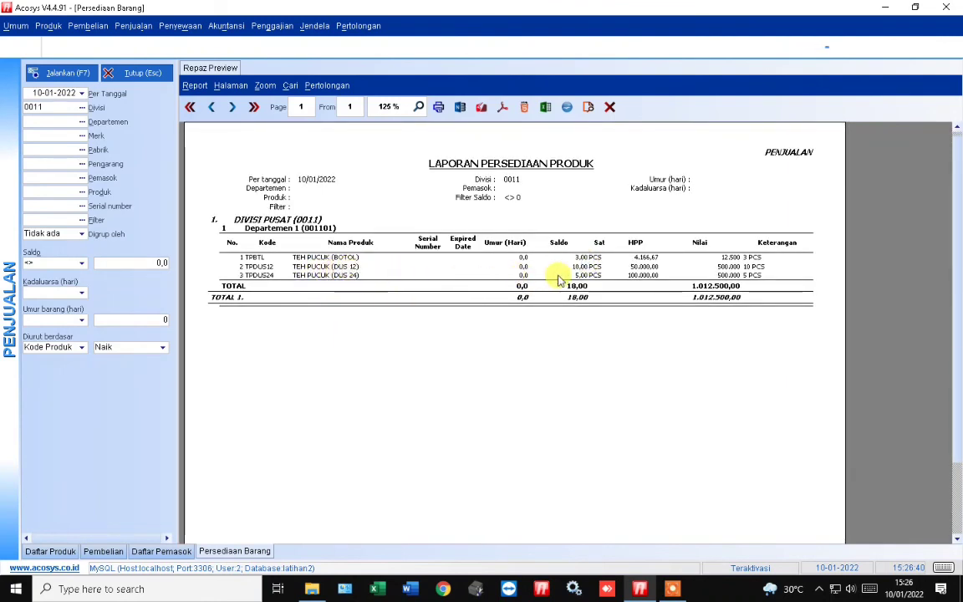
click(578, 266)
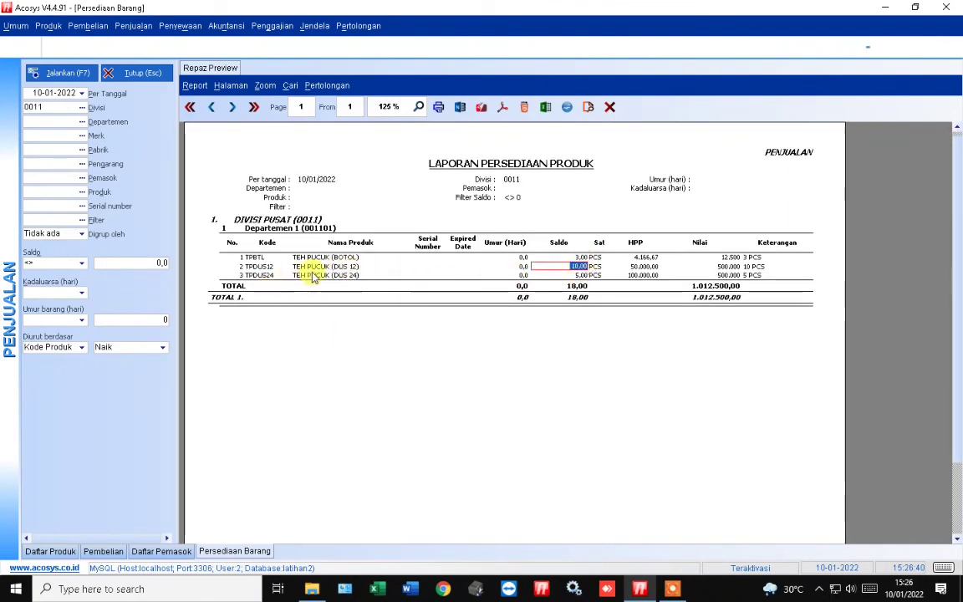
click(350, 276)
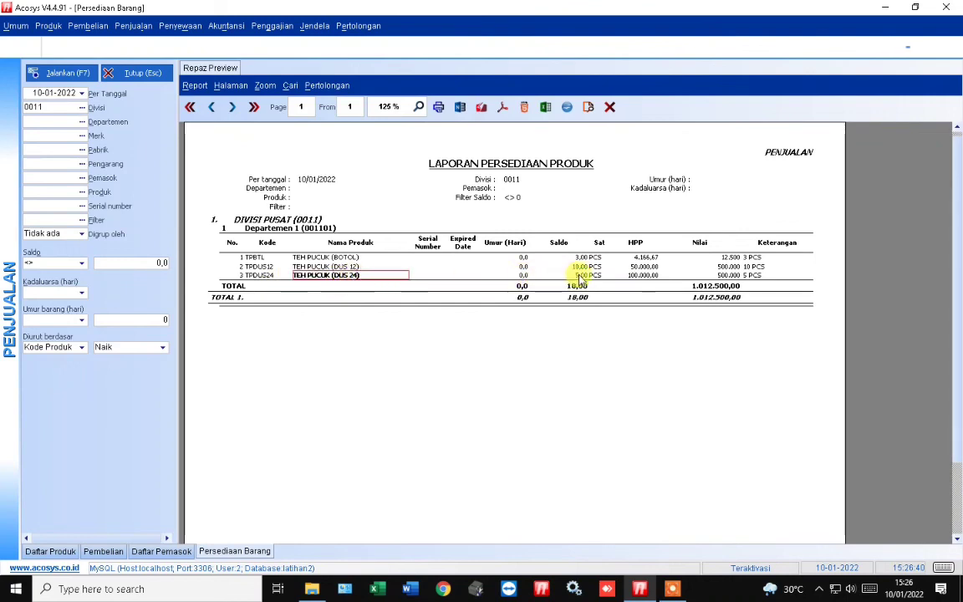
click(578, 276)
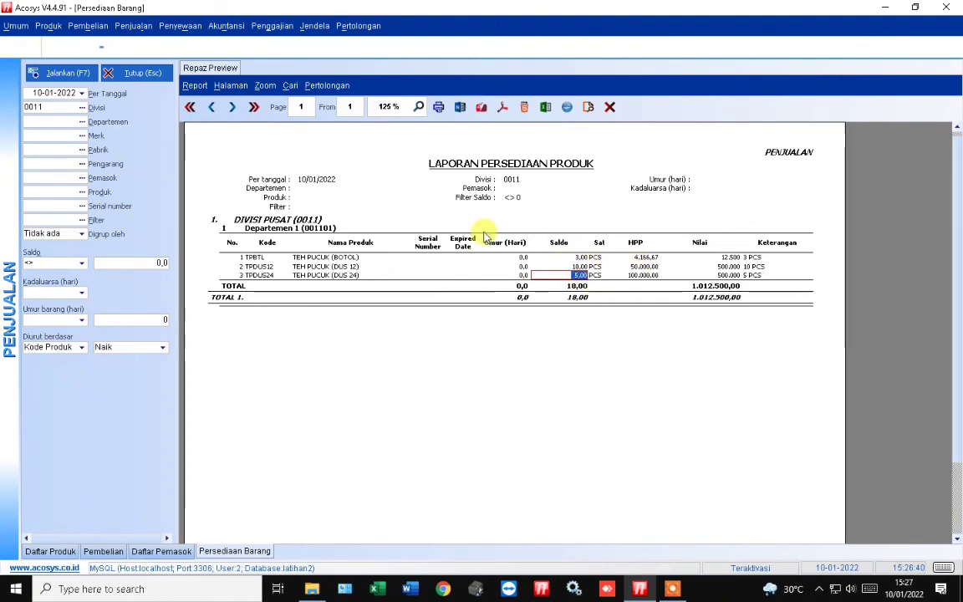
Open the product list to view the TEH PUCUK products and their prices.
click(48, 26)
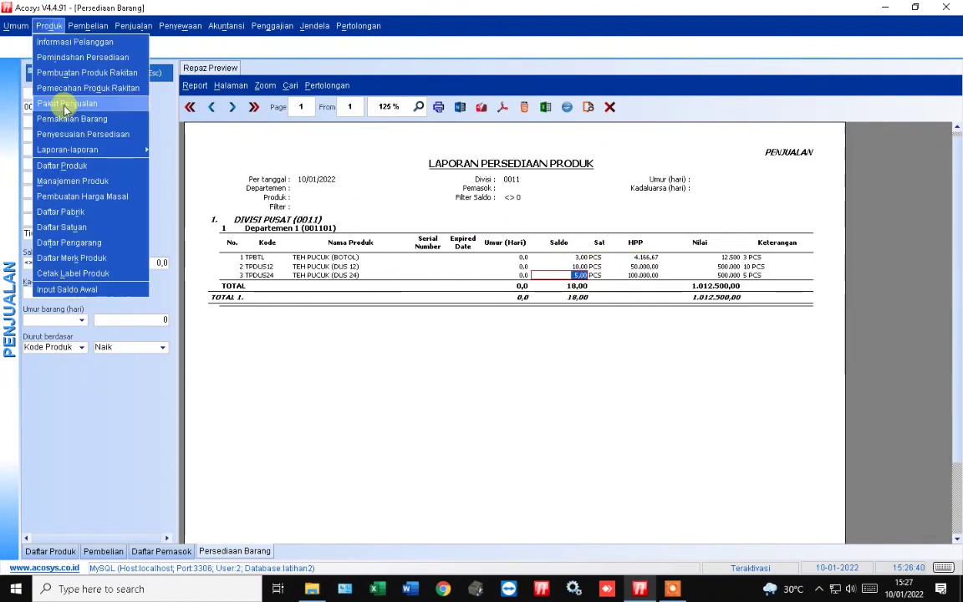
click(78, 164)
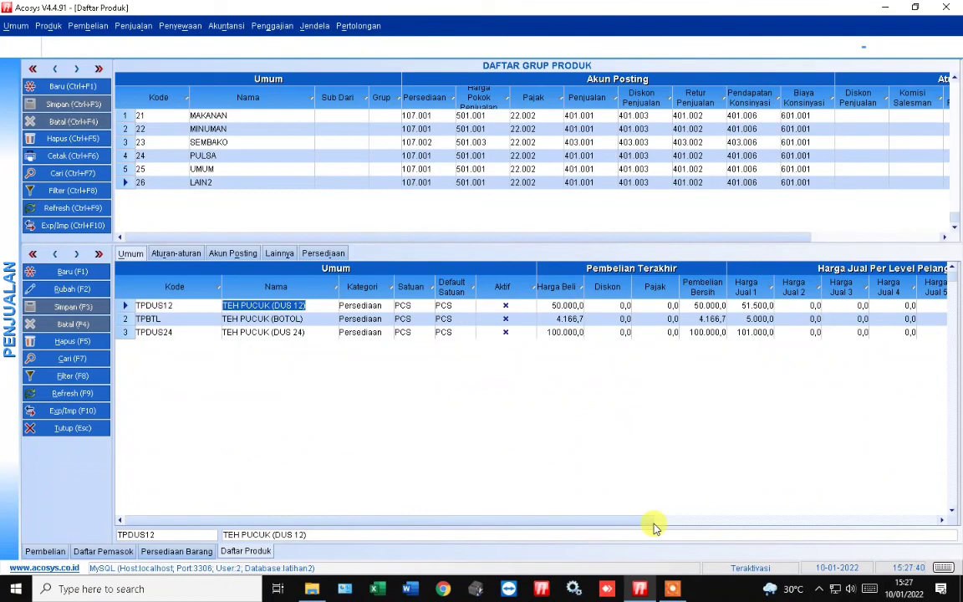
click(673, 593)
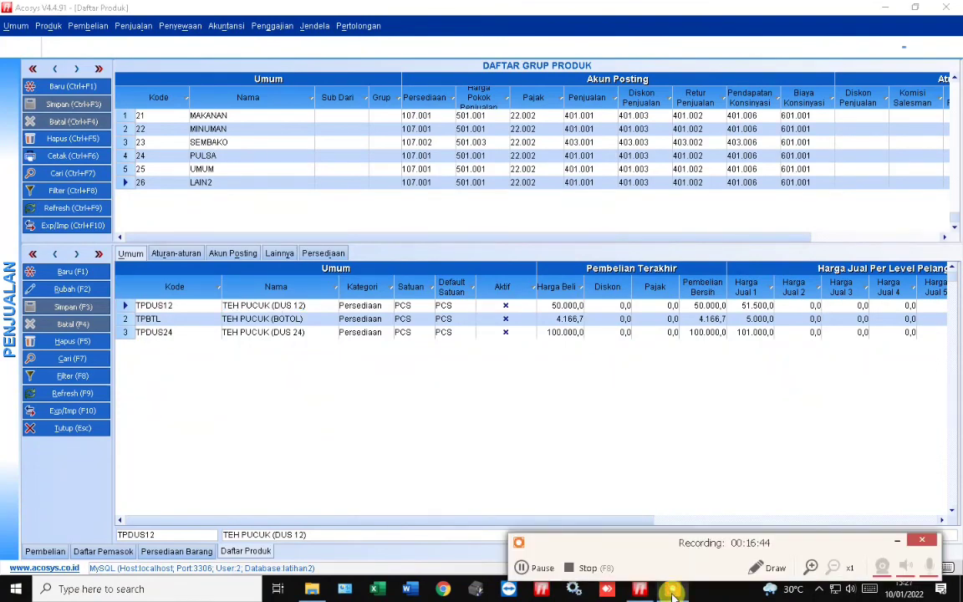